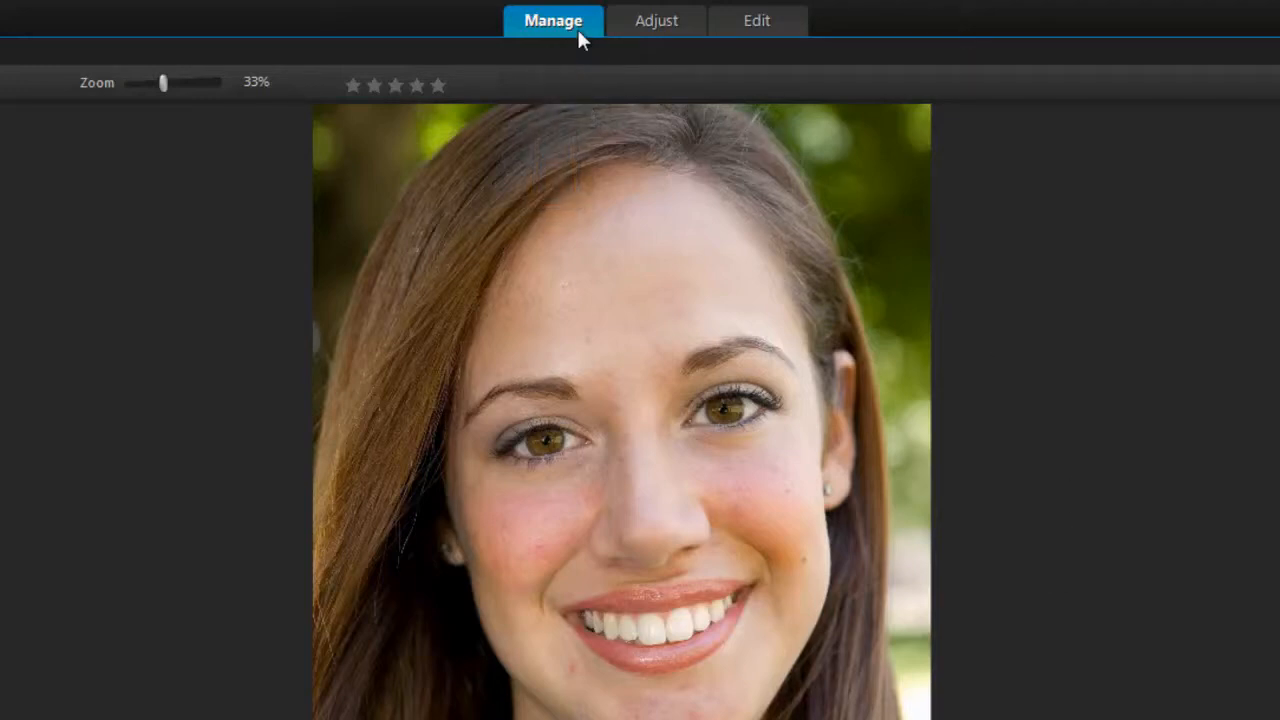
Step: Open the portrait in the Adjust workspace and review its adjustment settings from White Balance through Digital Noise Removal
left_click(646, 30)
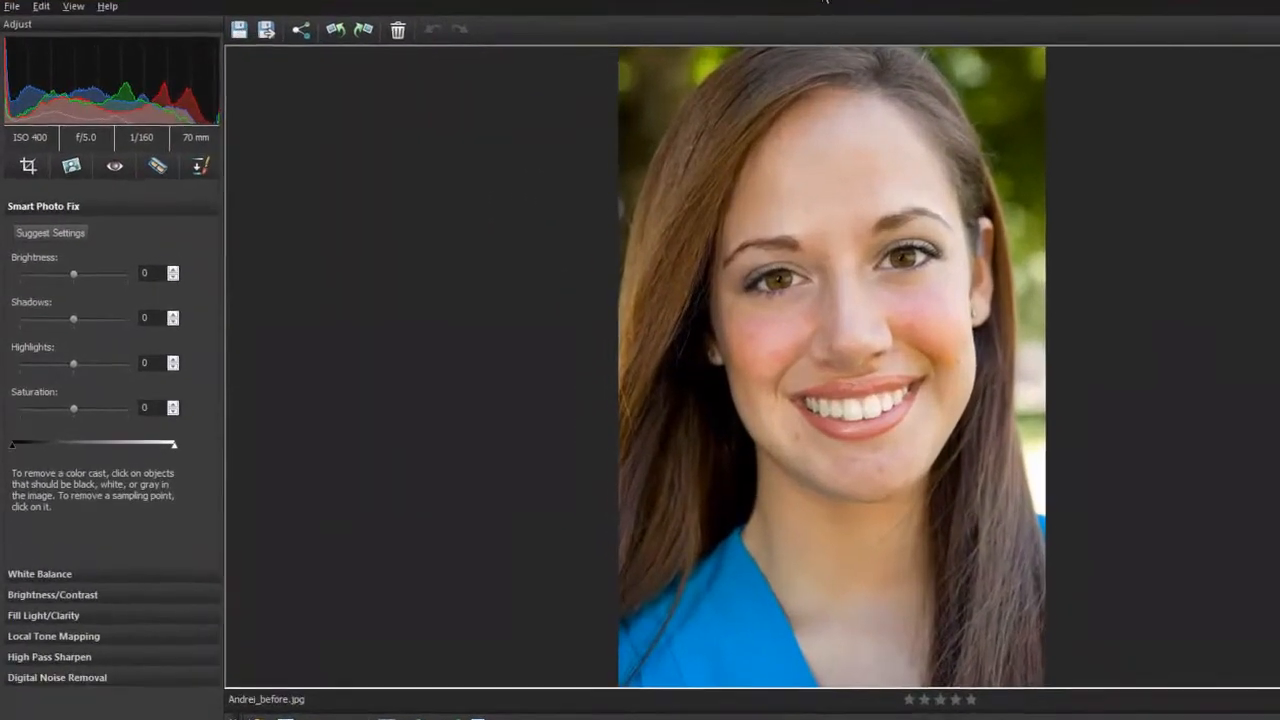
left_click(49, 574)
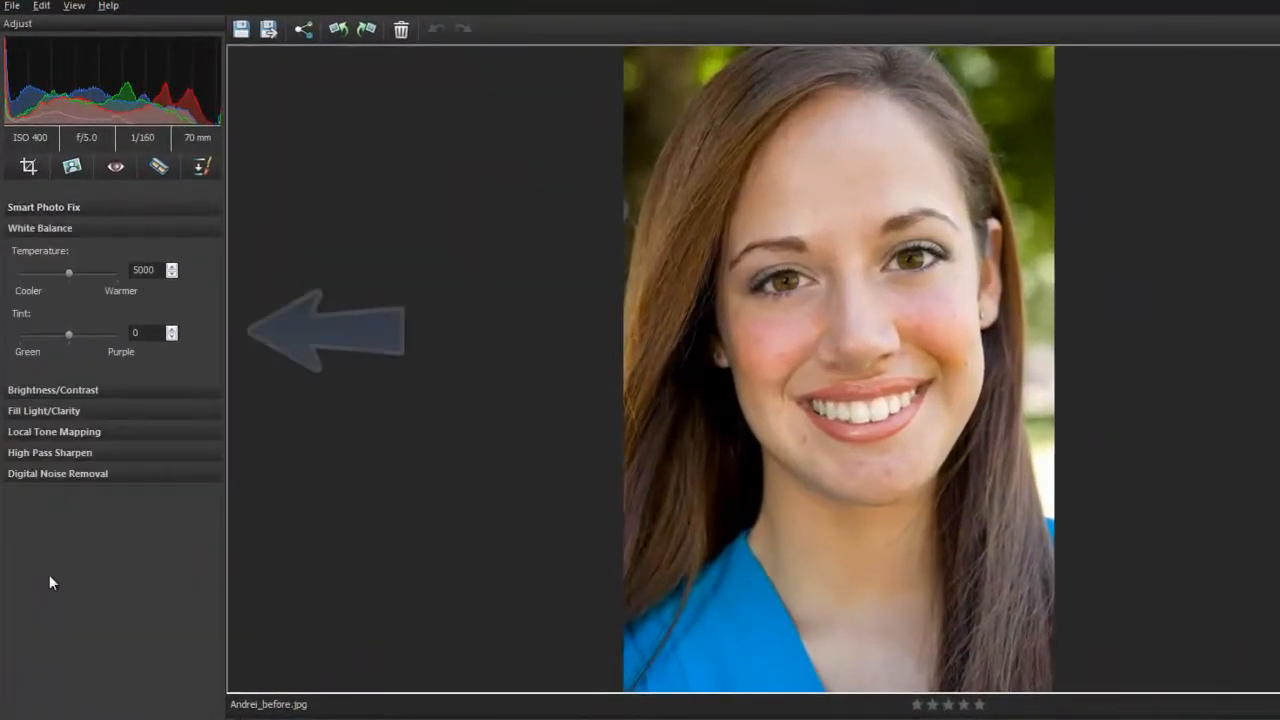
left_click(45, 392)
left_click(47, 412)
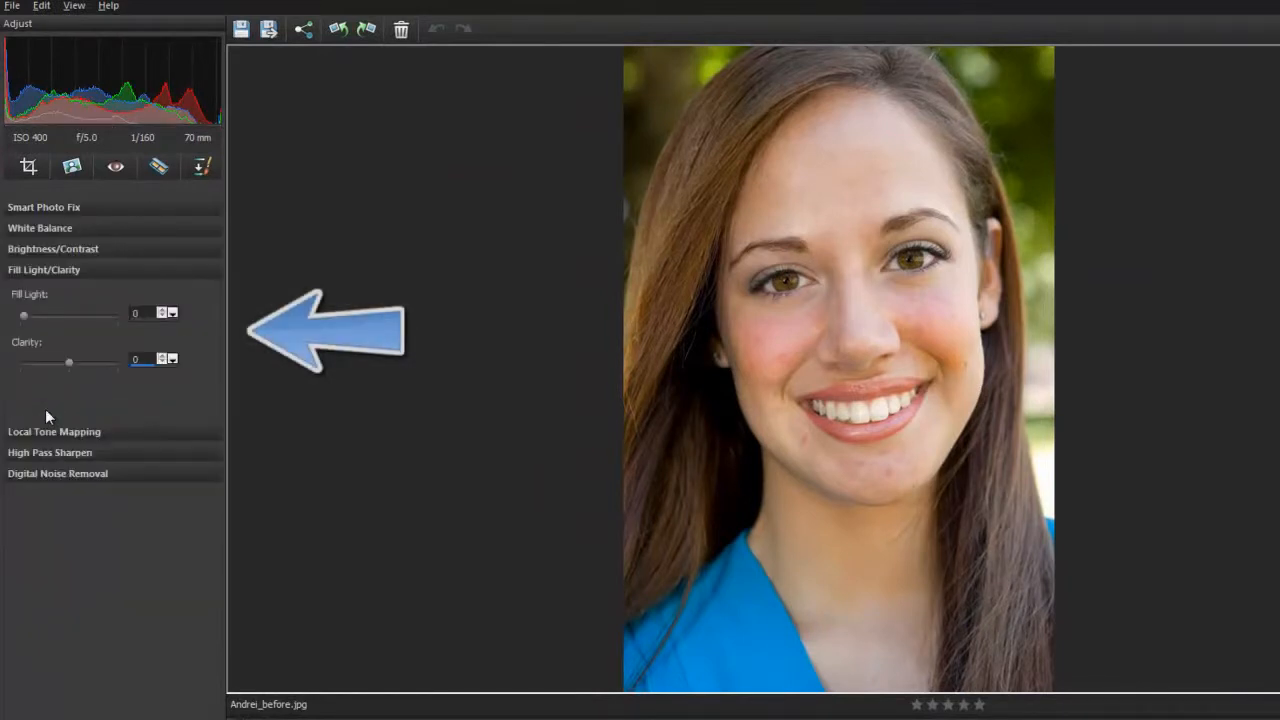
left_click(50, 432)
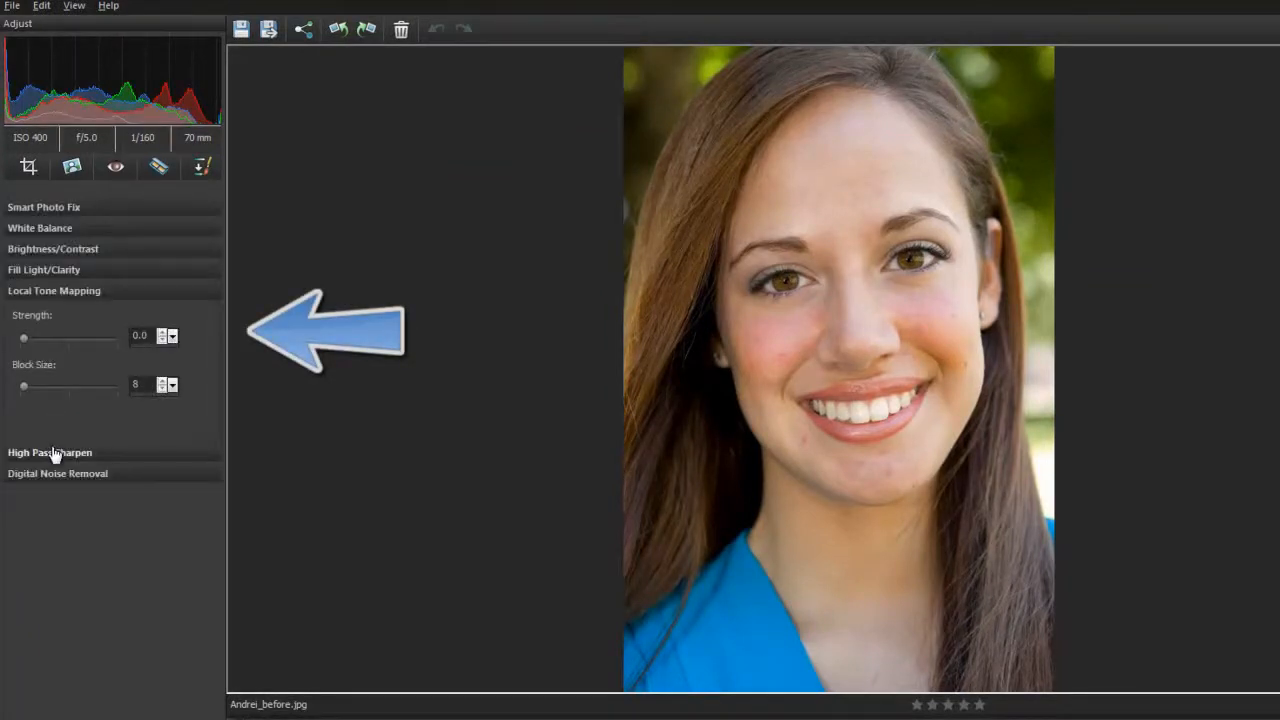
left_click(52, 453)
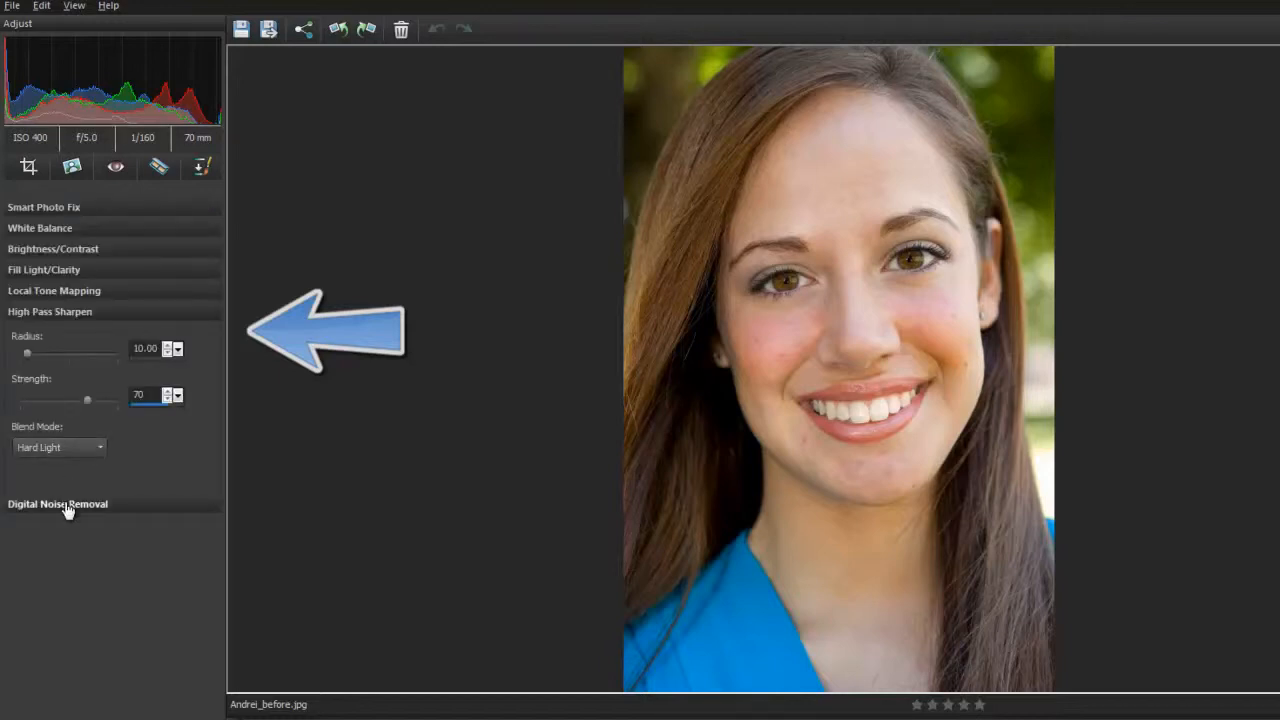
left_click(66, 508)
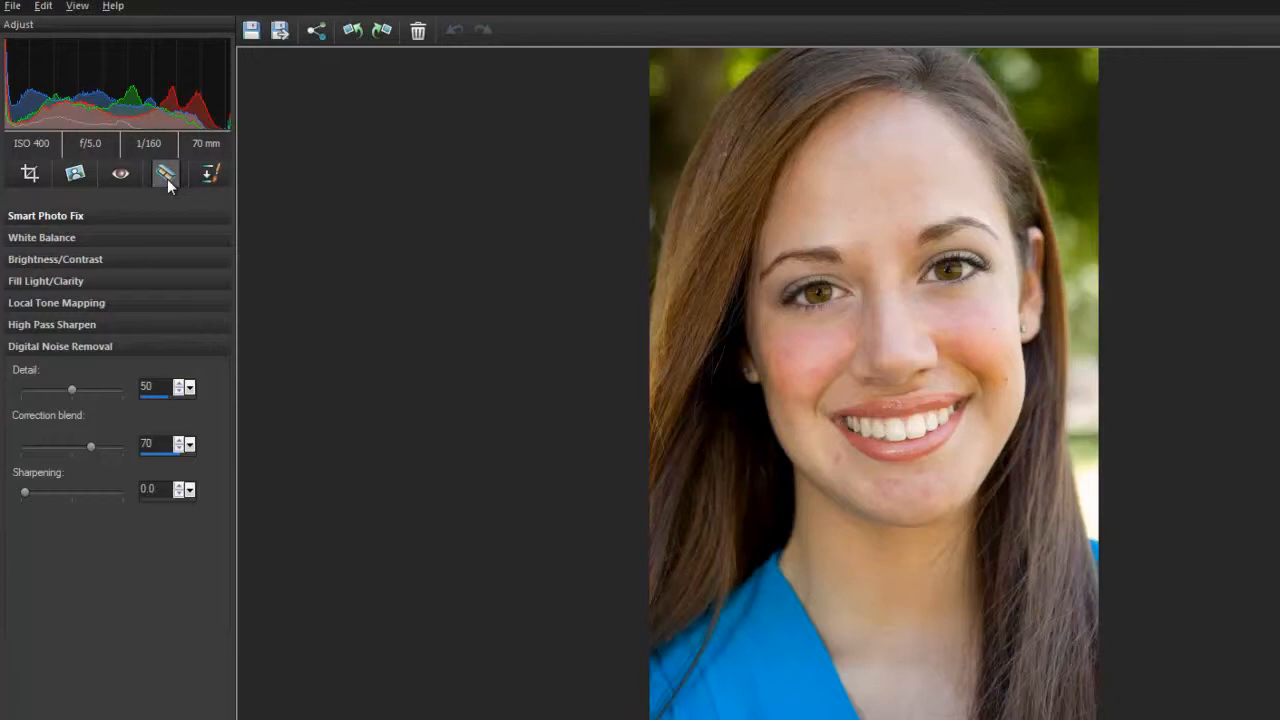
Step: Fix the small blemish beside the mouth with the Makeover Blemish Fixer and set its brush size to 38
left_click(167, 179)
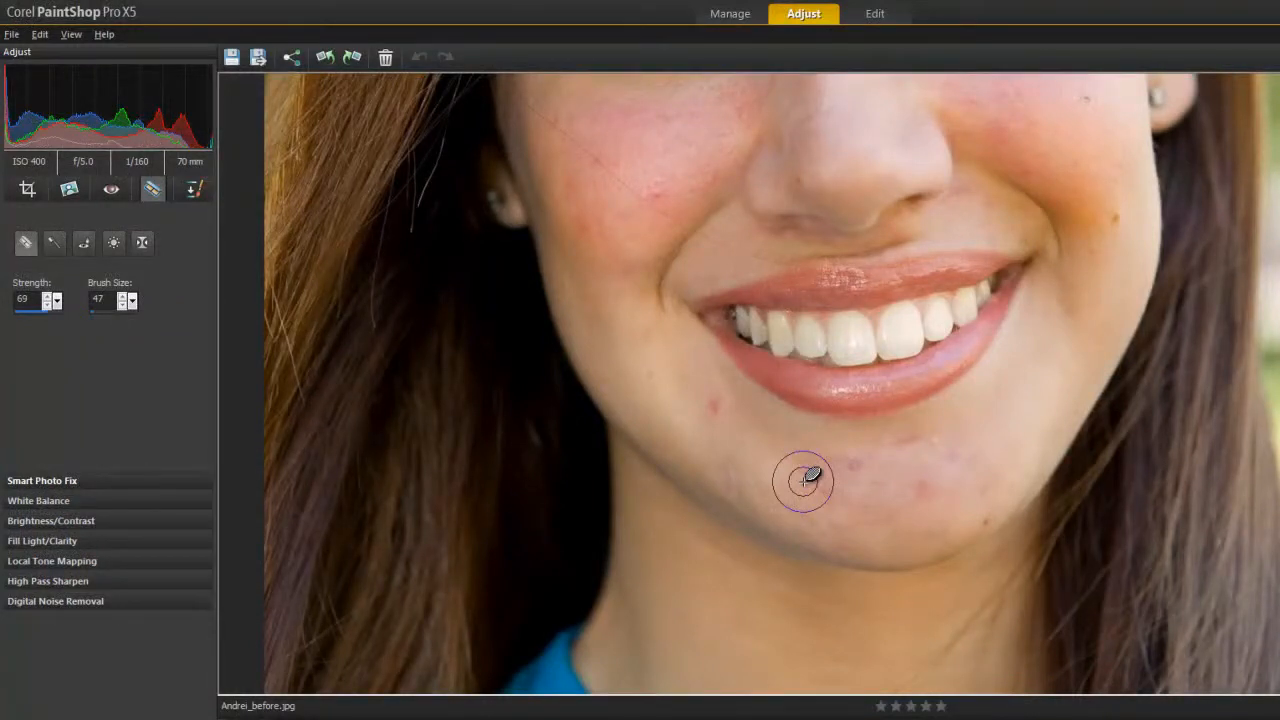
left_click_drag(771, 371, 777, 471)
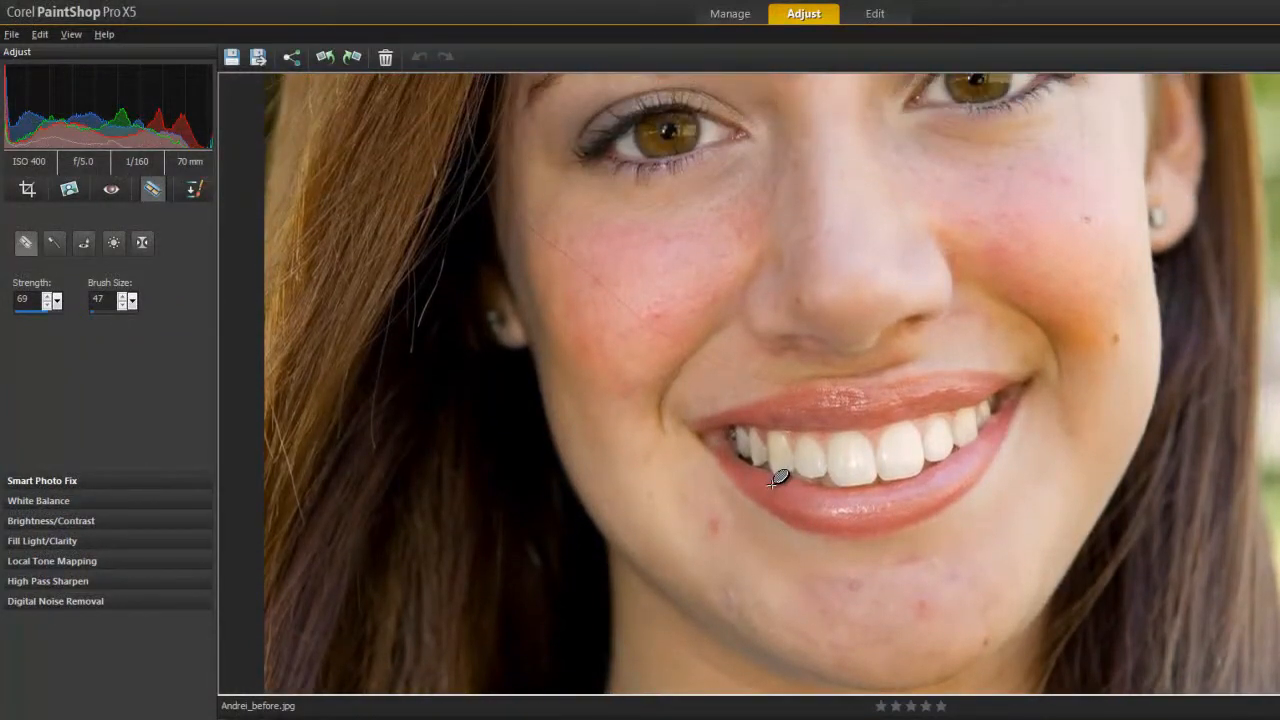
left_click(659, 476)
key("alt")
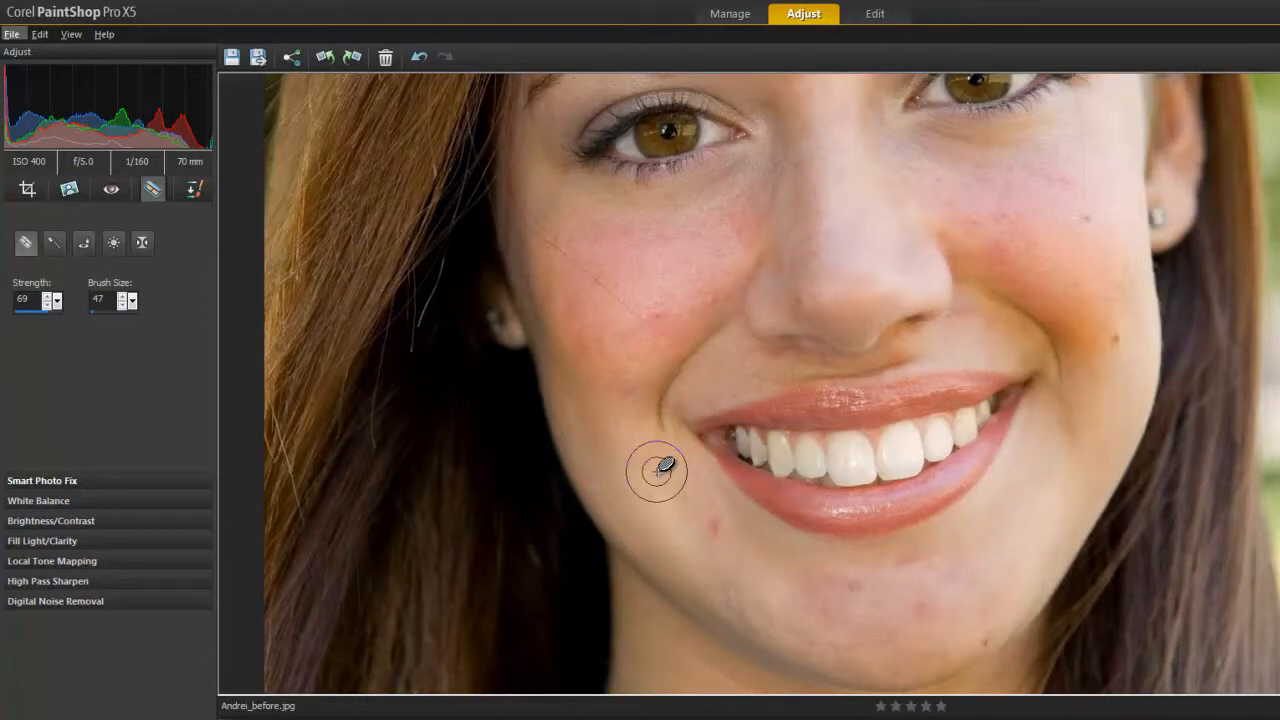
left_click_drag(657, 471, 657, 479)
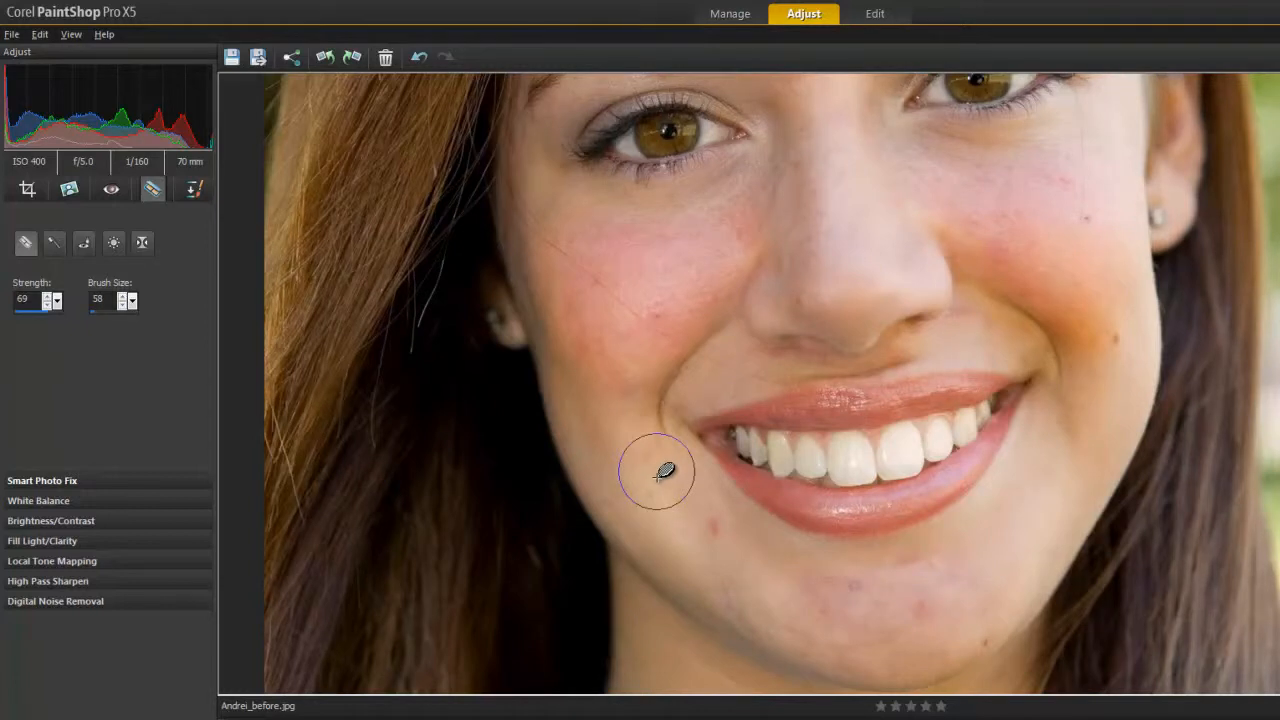
left_click_drag(665, 470, 664, 459)
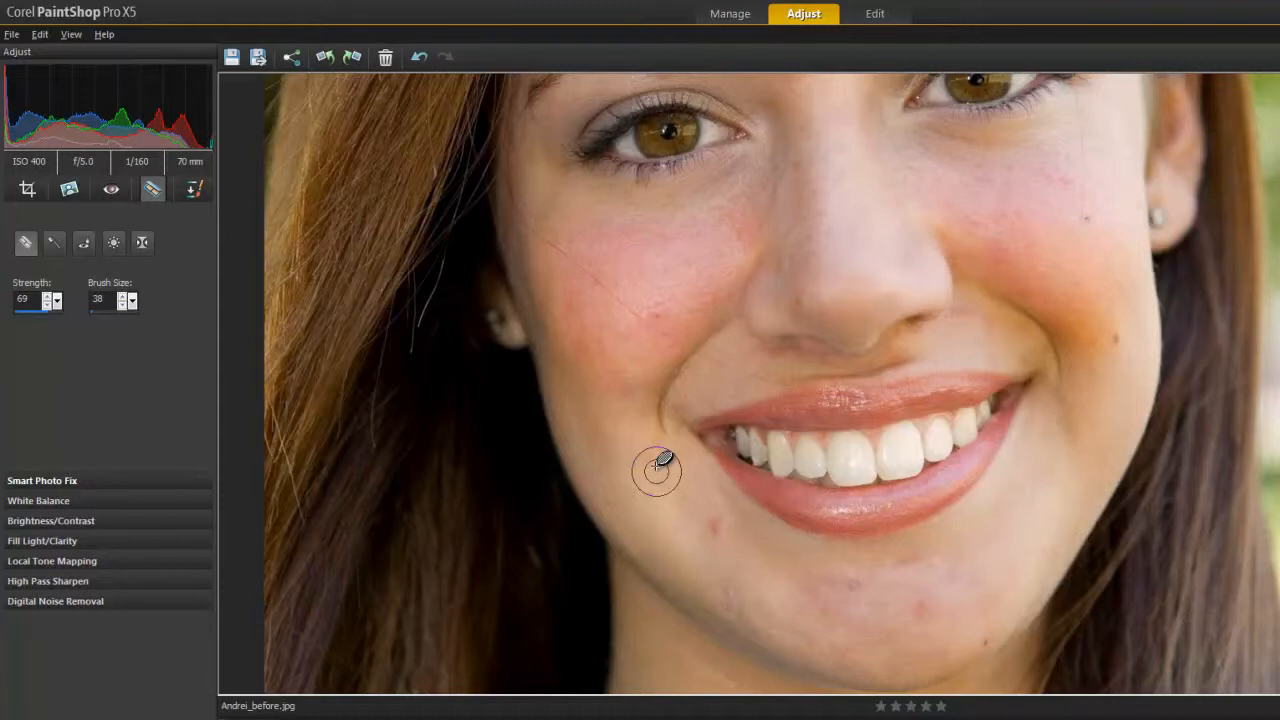
Step: Remove the remaining spots on the chin with the Blemish Fixer, and the red cheek spot with a brush size of 25
left_click(715, 522)
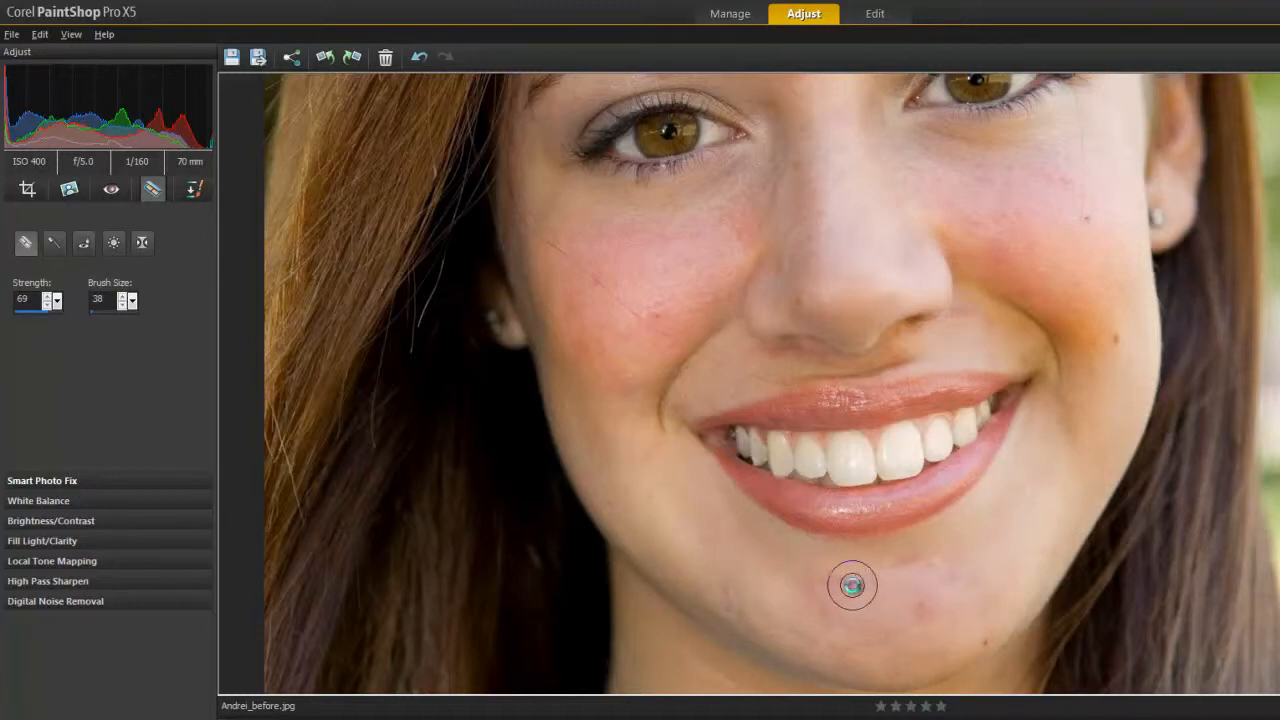
left_click(923, 607)
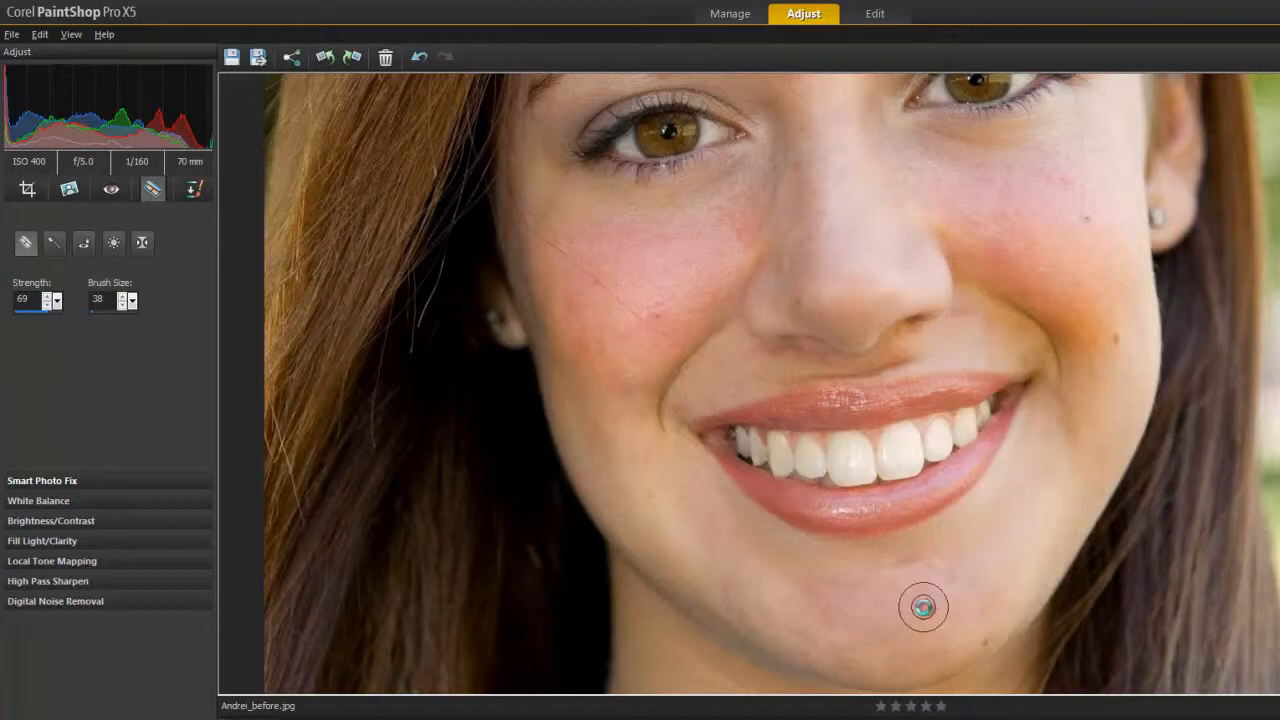
left_click(981, 642)
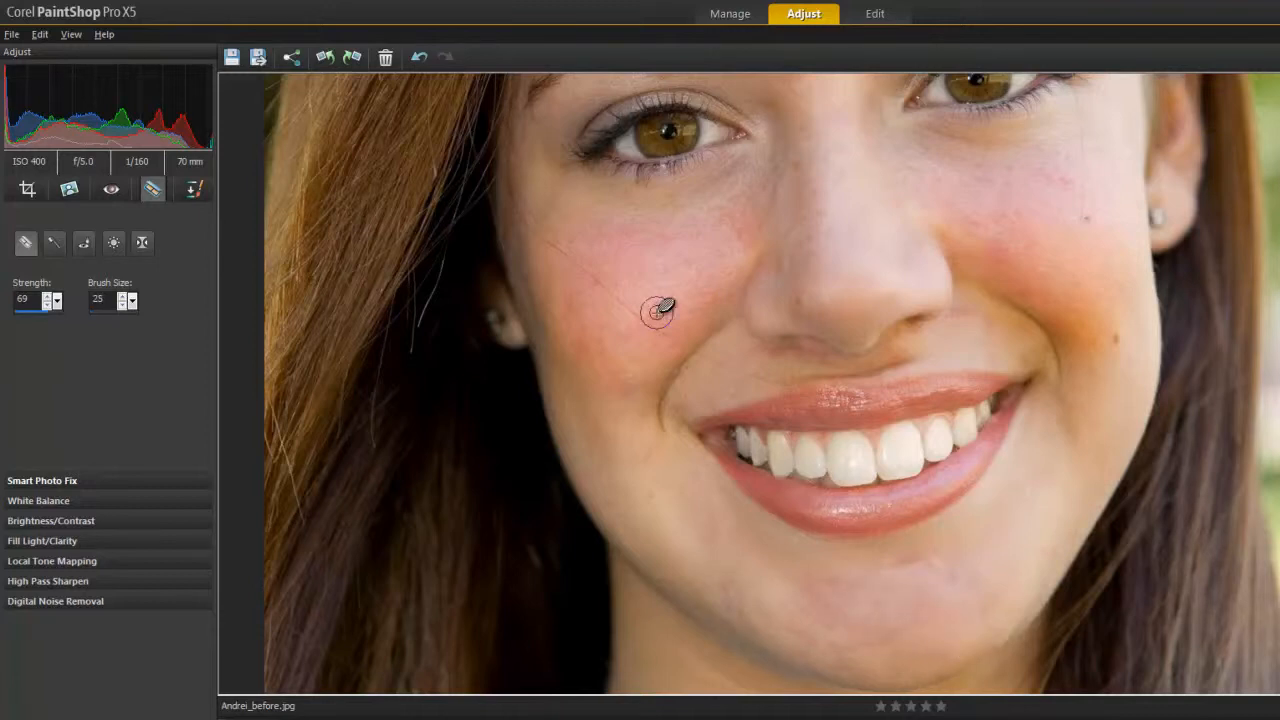
left_click_drag(806, 302, 850, 664)
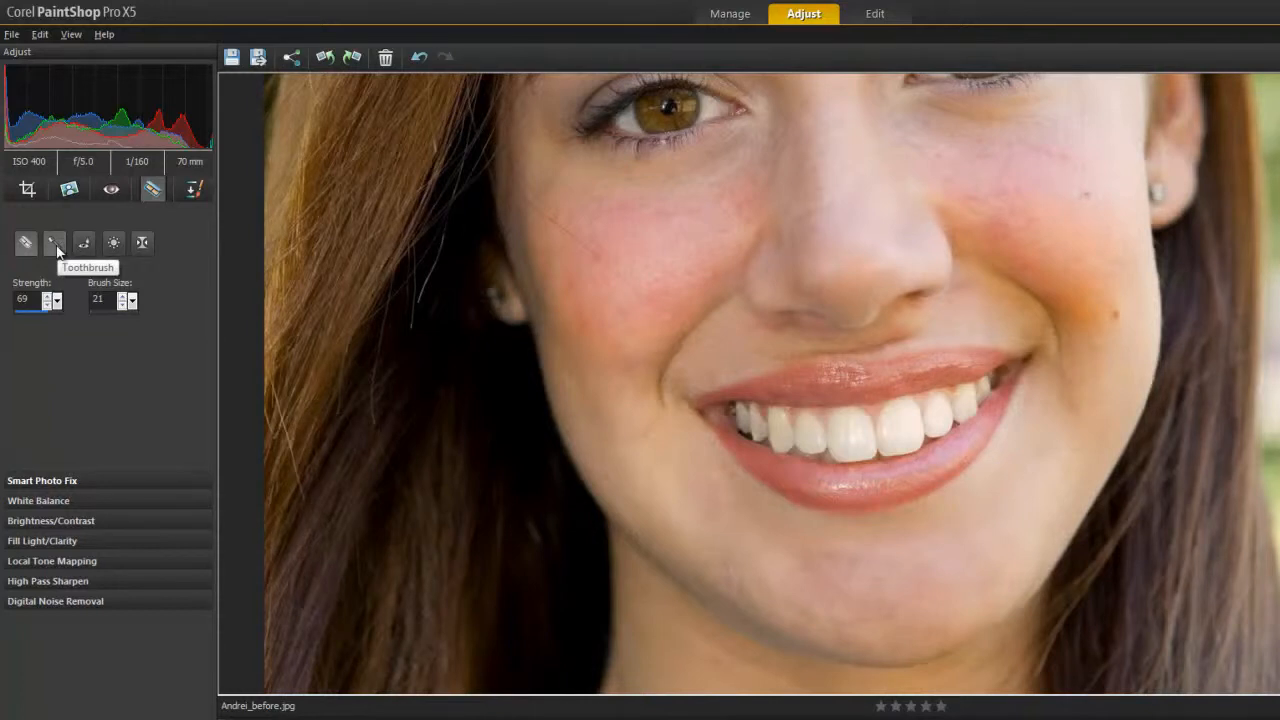
Step: Whiten the teeth with the Toothbrush at strength 70, comparing the result by undoing and redoing it
left_click(55, 244)
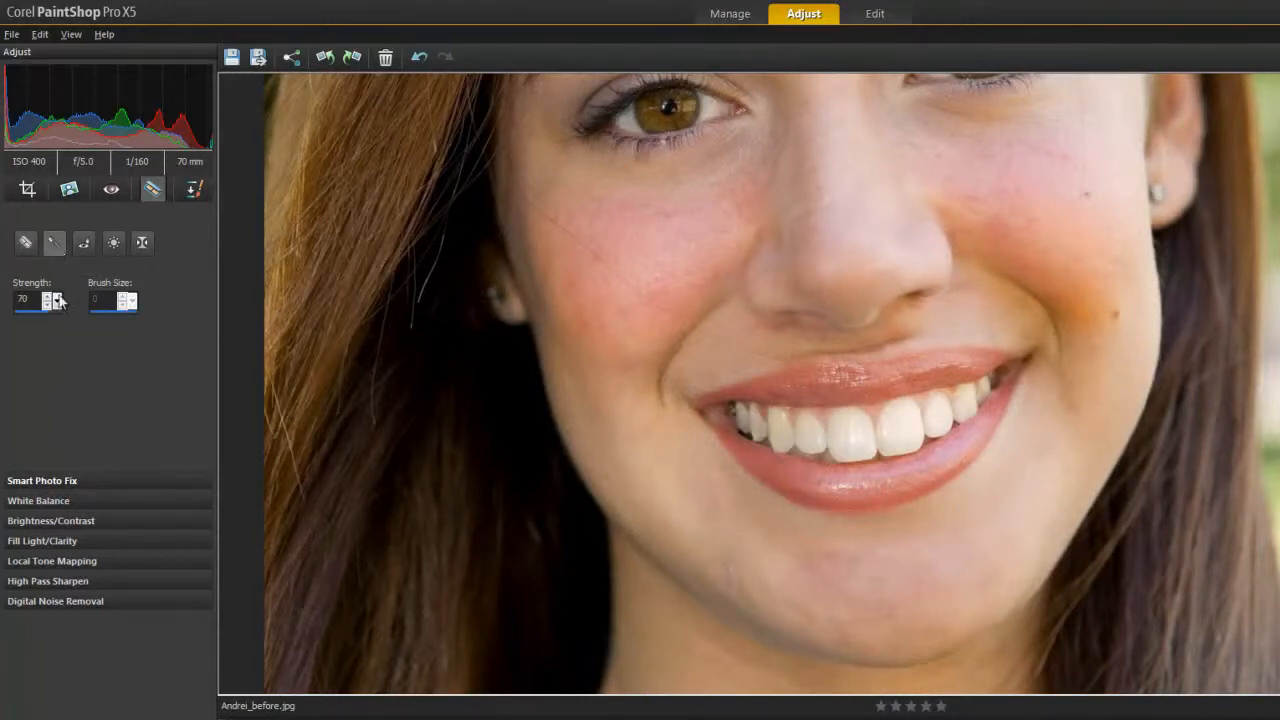
left_click_drag(57, 301, 62, 310)
left_click(845, 437)
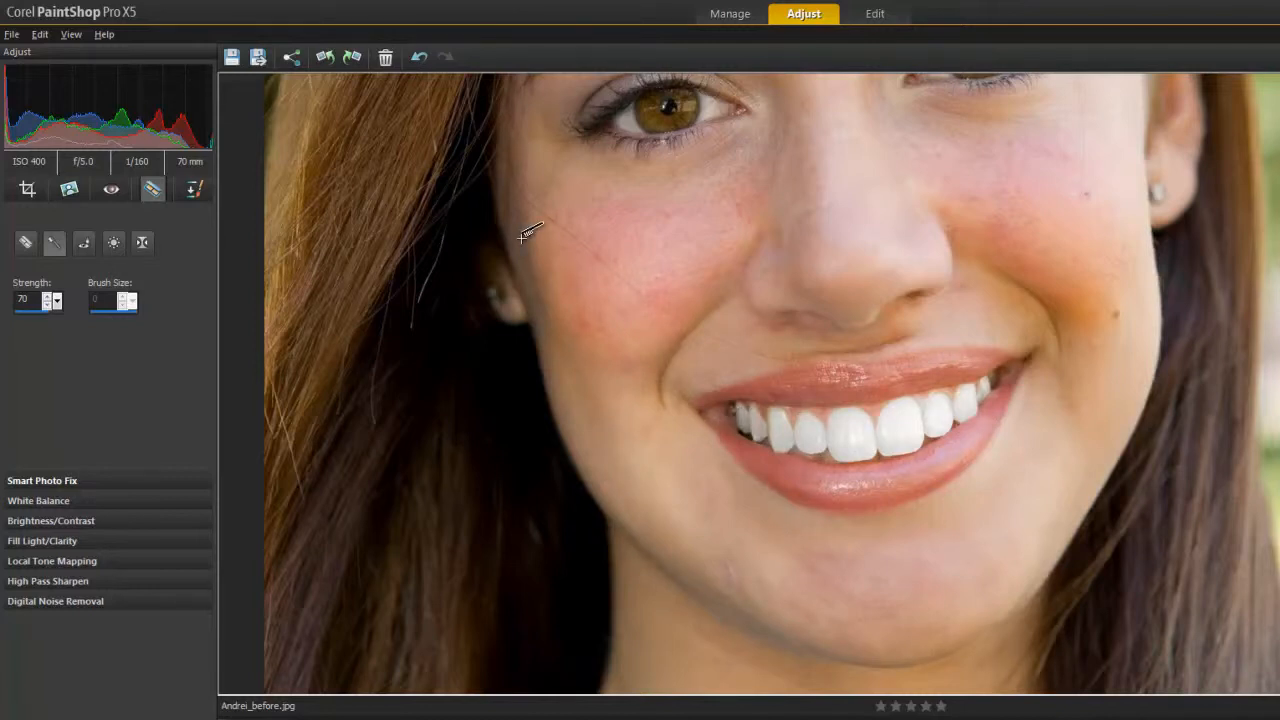
left_click(421, 64)
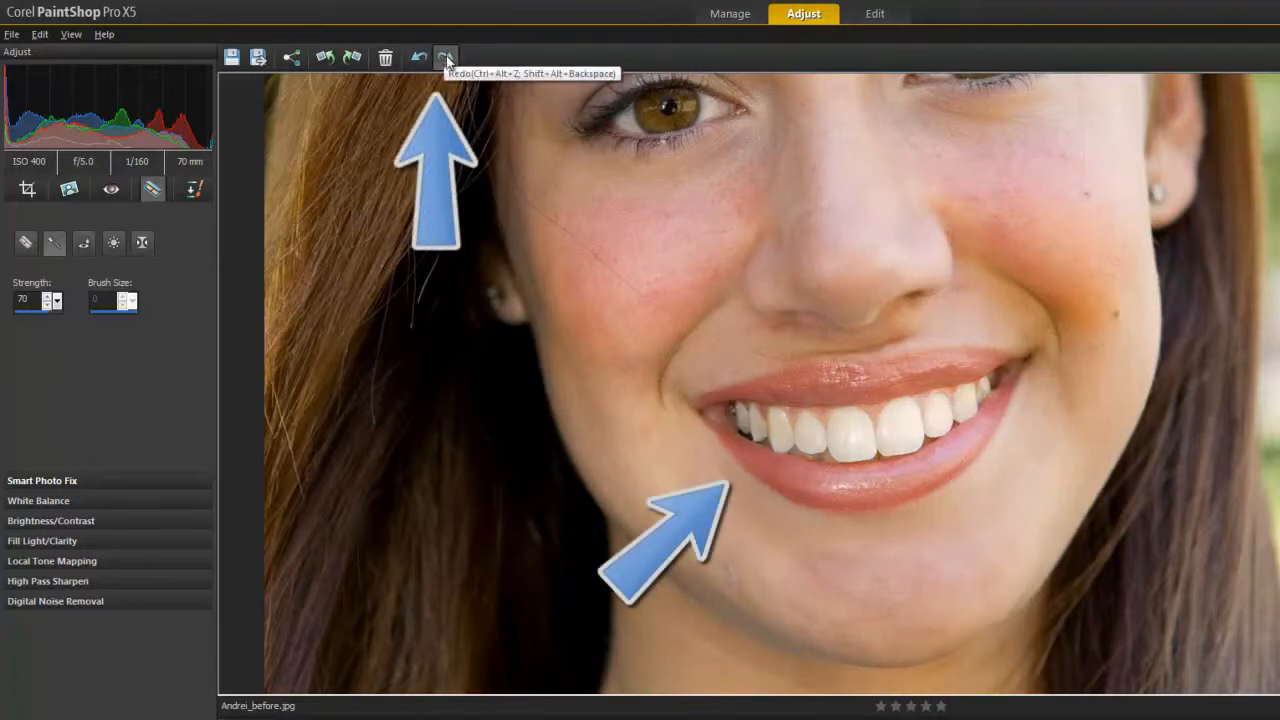
left_click(446, 58)
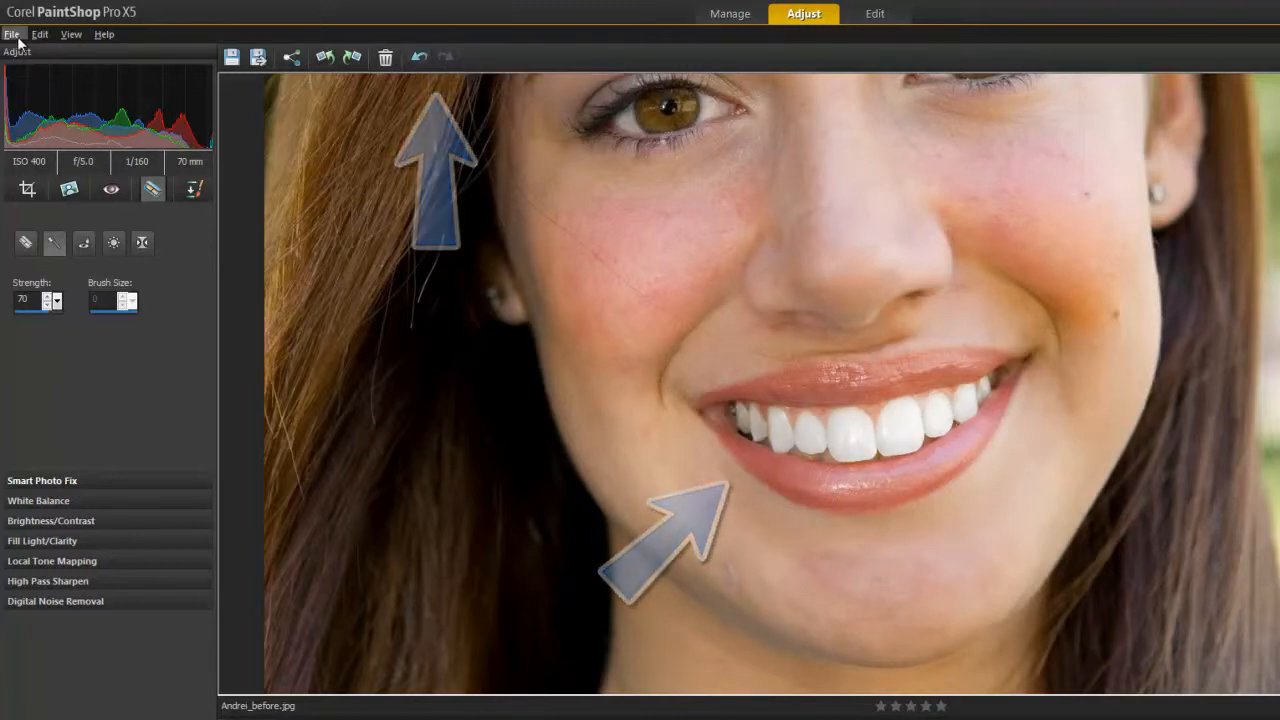
Step: Save the retouched portrait as a new PSPIMAGE file named Andrei_after in the Images folder
left_click(12, 34)
left_click(85, 155)
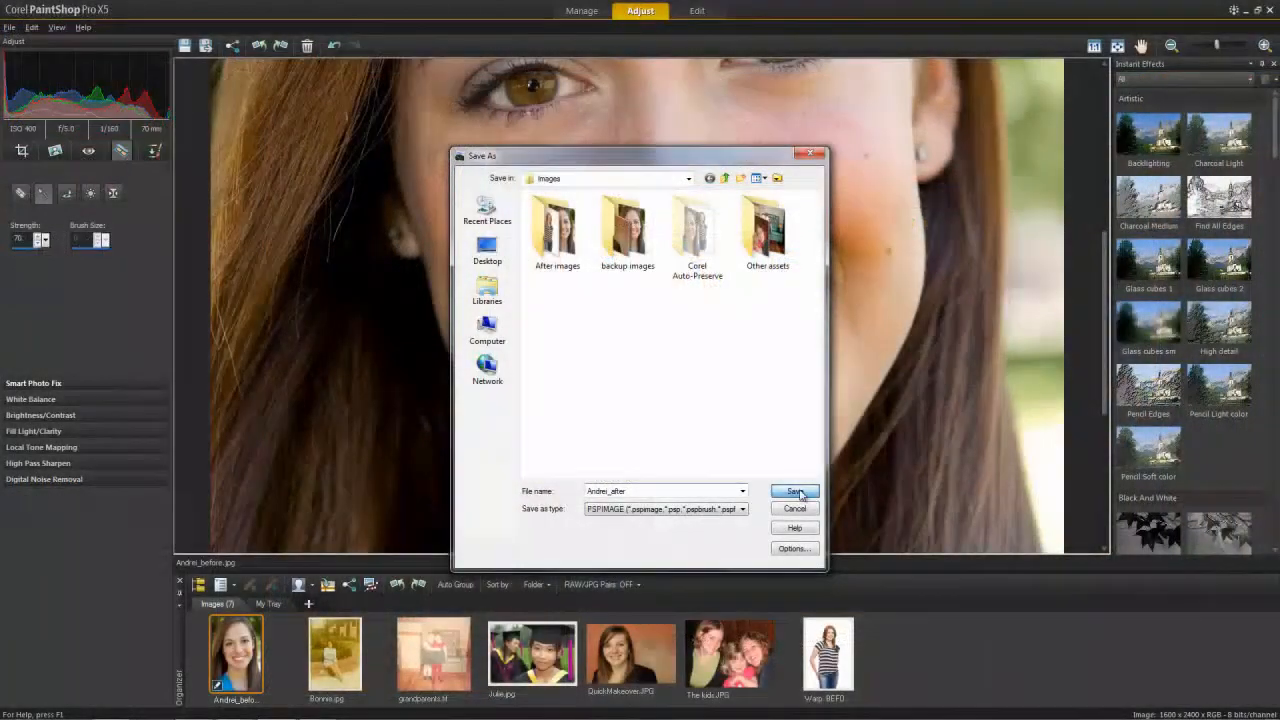
left_click(795, 491)
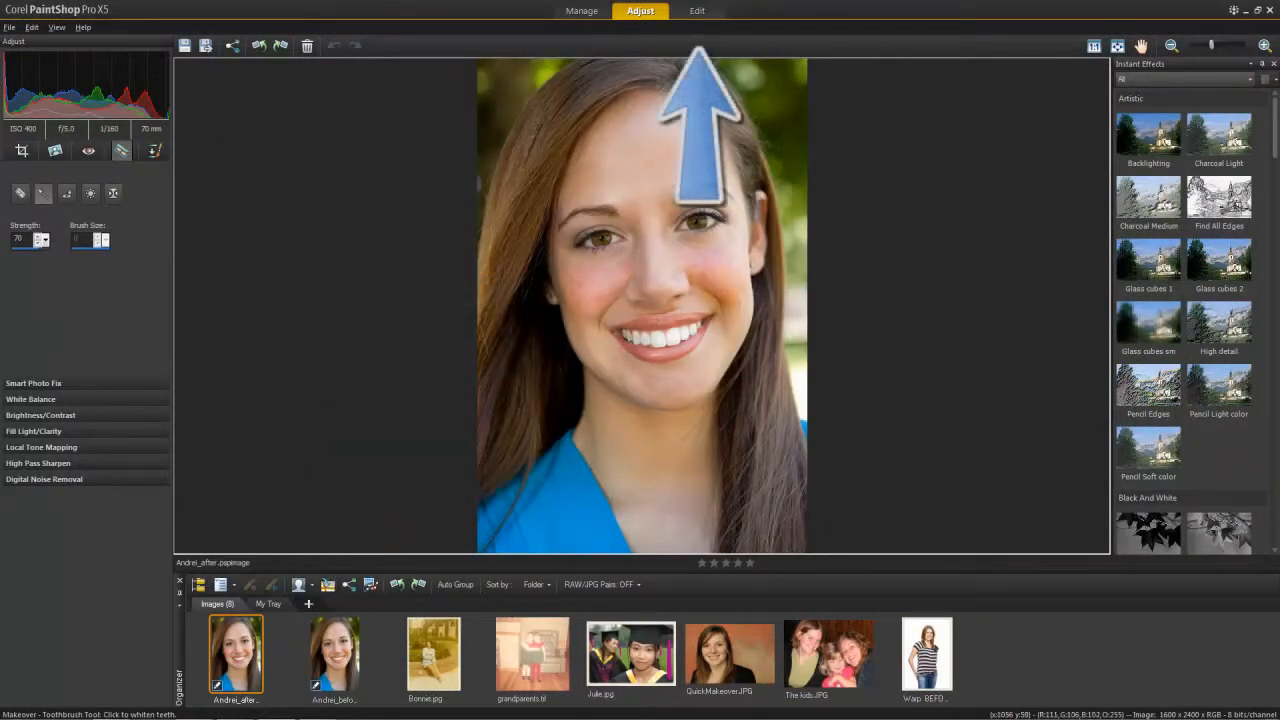
Step: Bring the photo into the Edit workspace and duplicate its Background layer
left_click(697, 12)
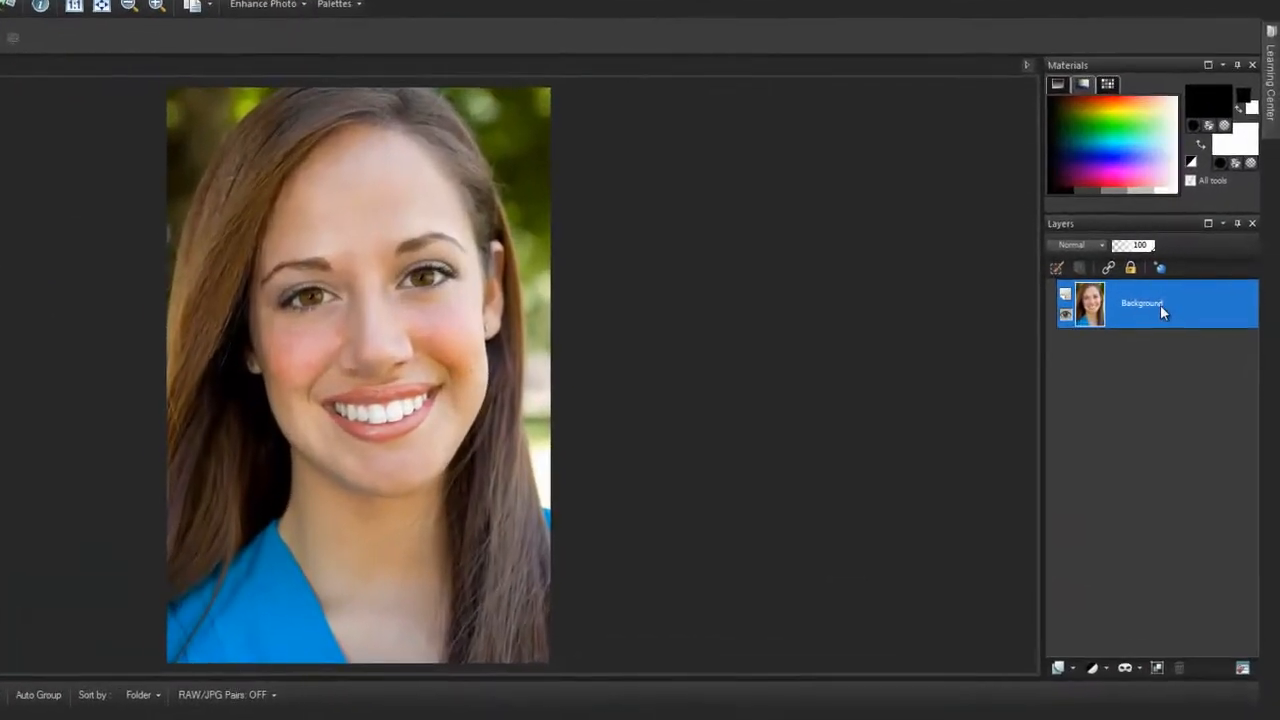
mouse_move(1160, 310)
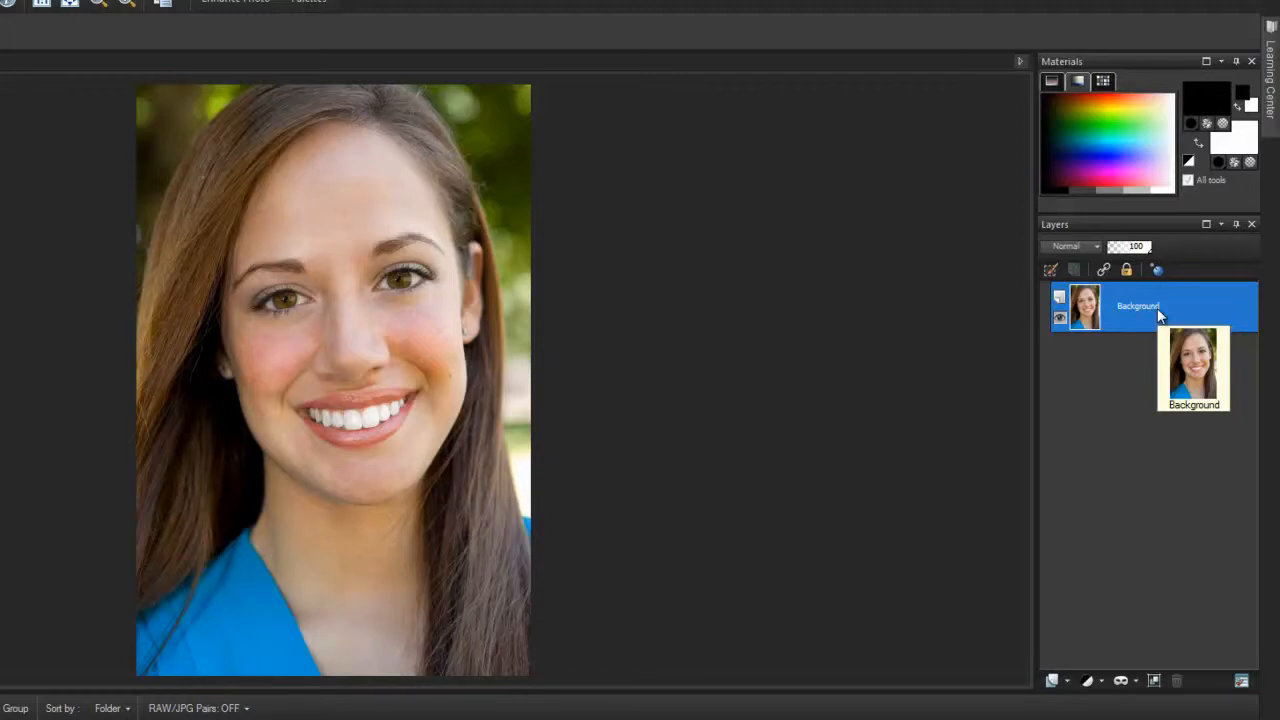
right_click(1158, 314)
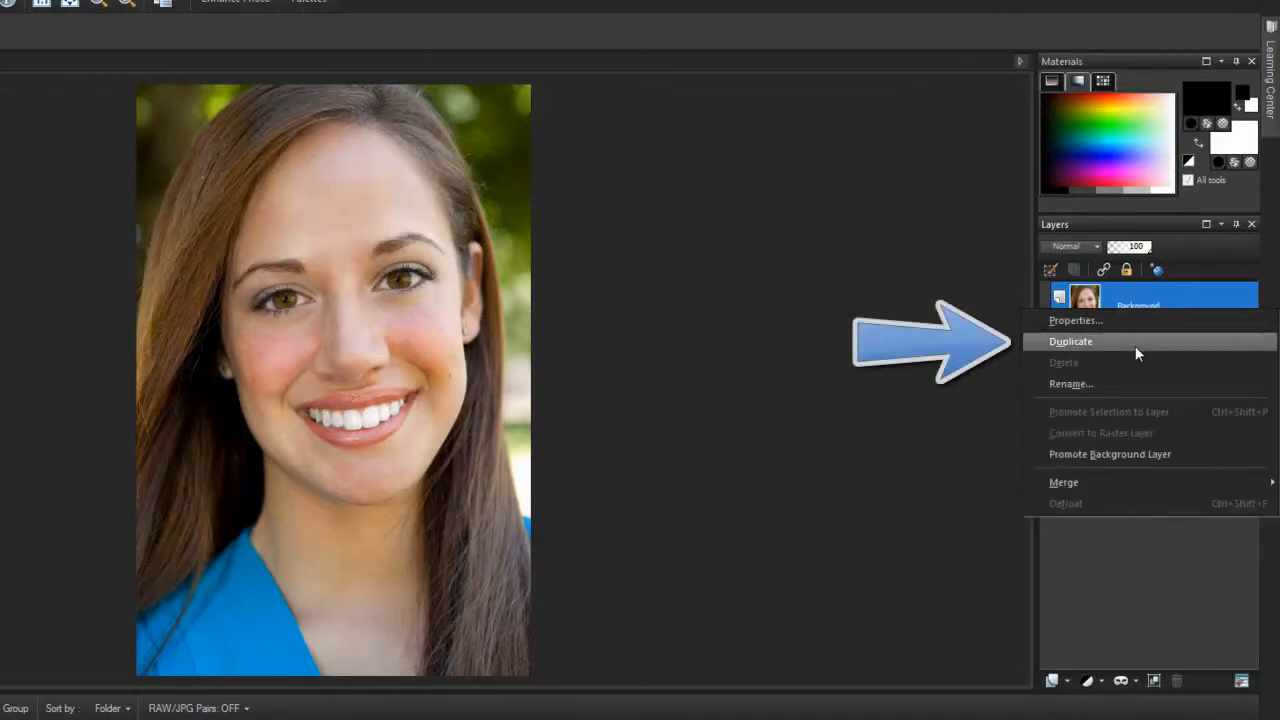
left_click(1135, 346)
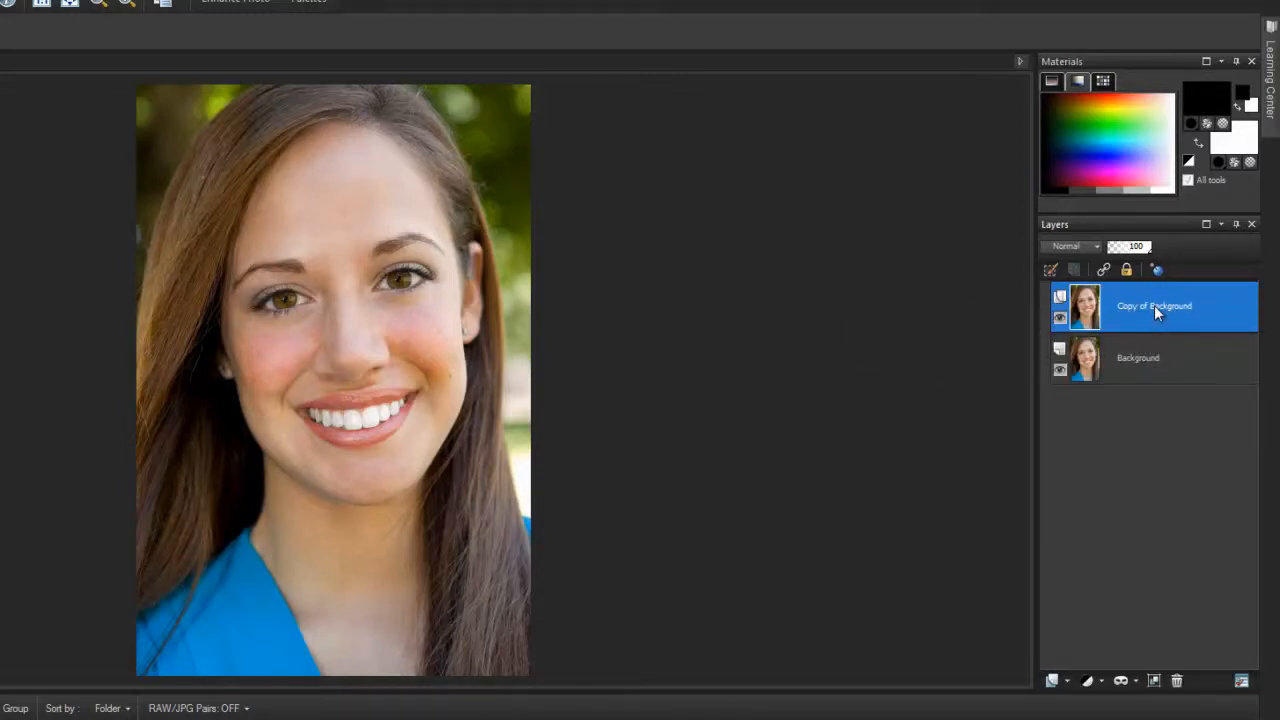
Step: Rename the duplicated layer to "Skin Smoothing"
double_click(1154, 305)
type("Skin s")
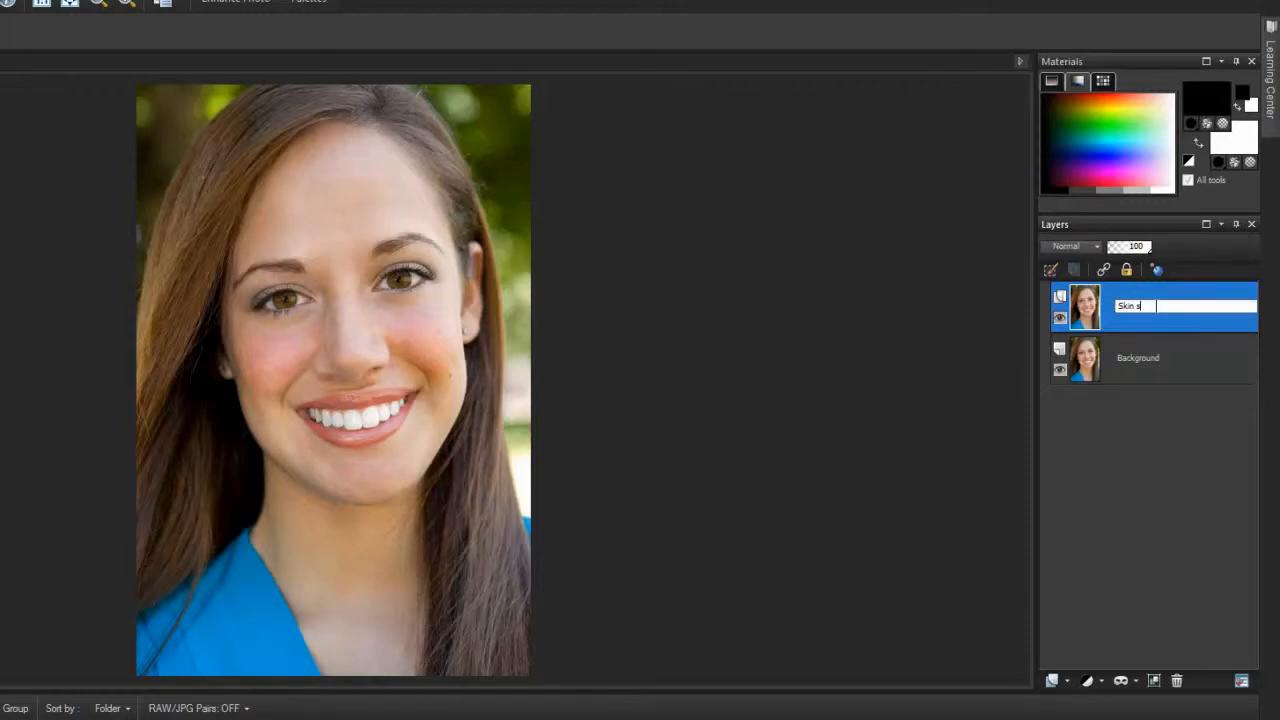
key("BackSpace")
type("Smoothing")
key("Return")
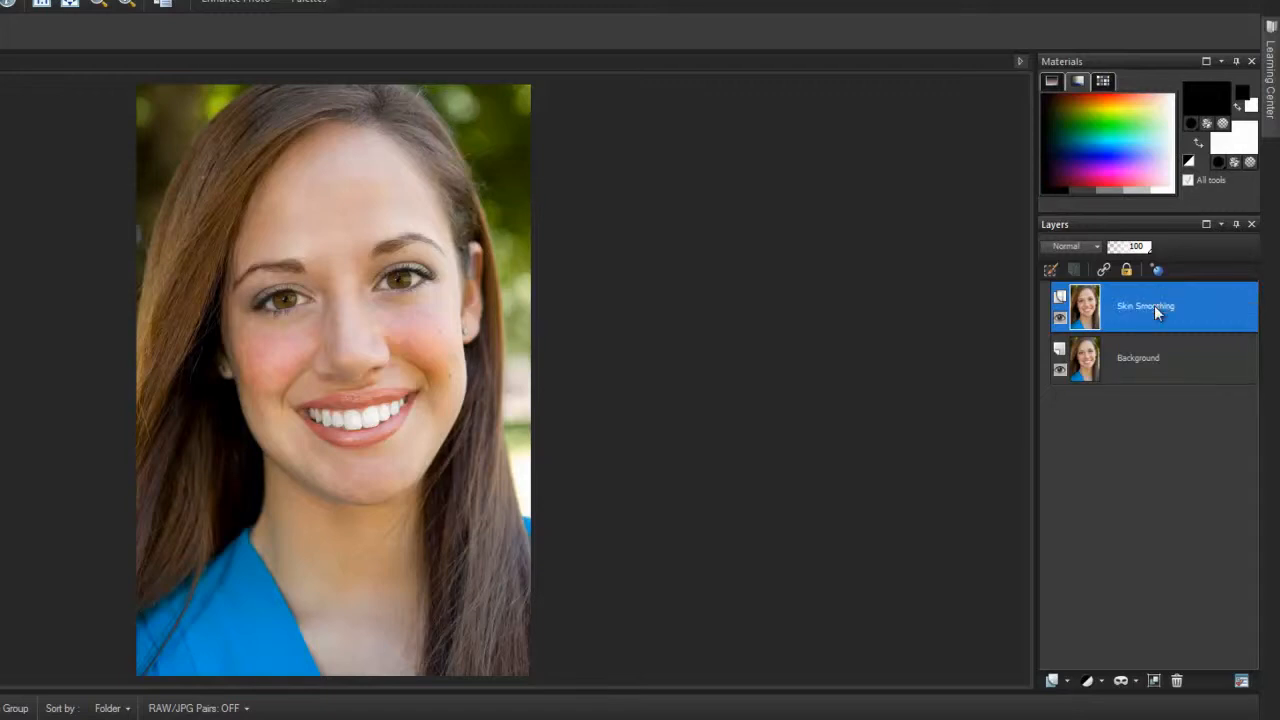
Step: Apply the Skin Smoothing adjustment to the duplicated layer
mouse_move(1155, 311)
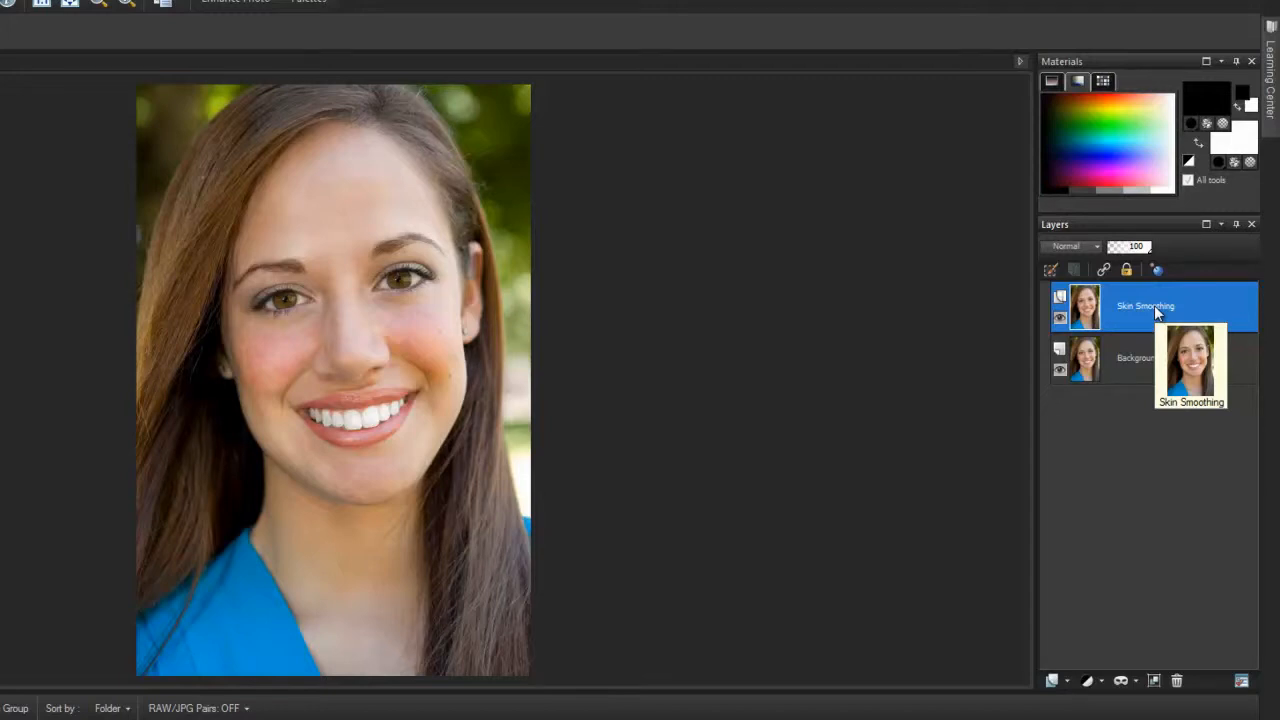
left_click(145, 34)
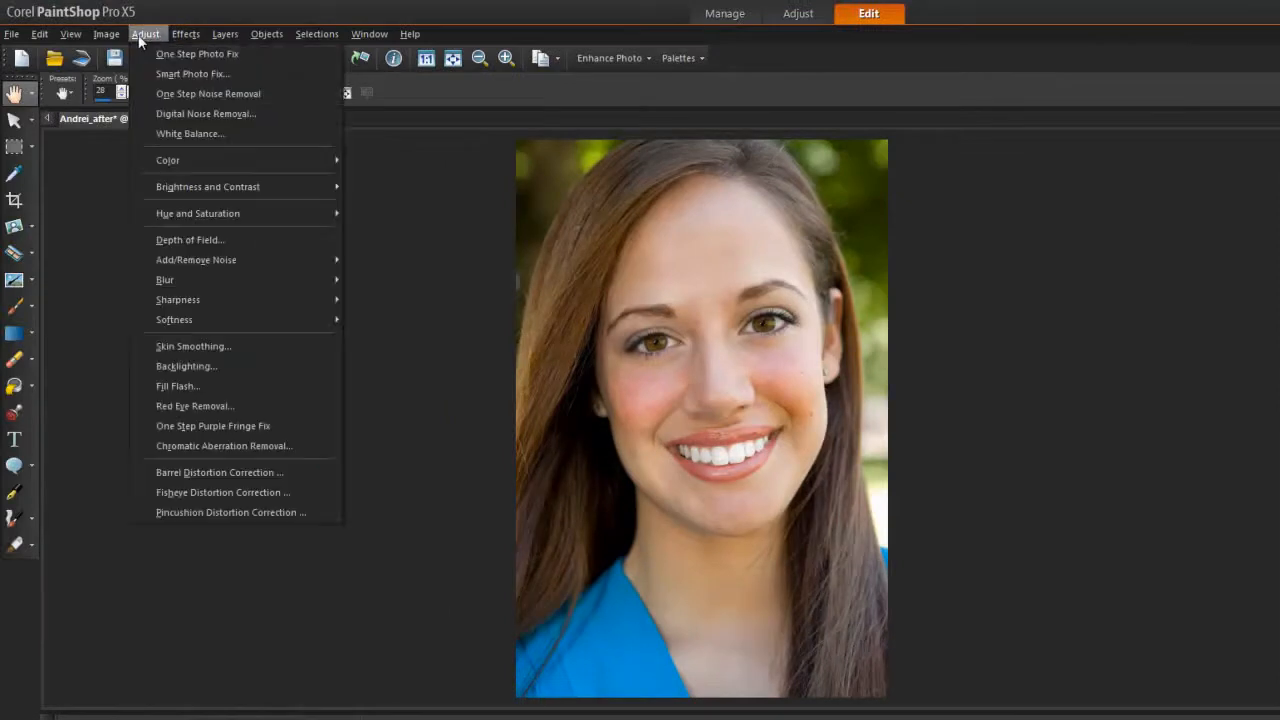
left_click(267, 347)
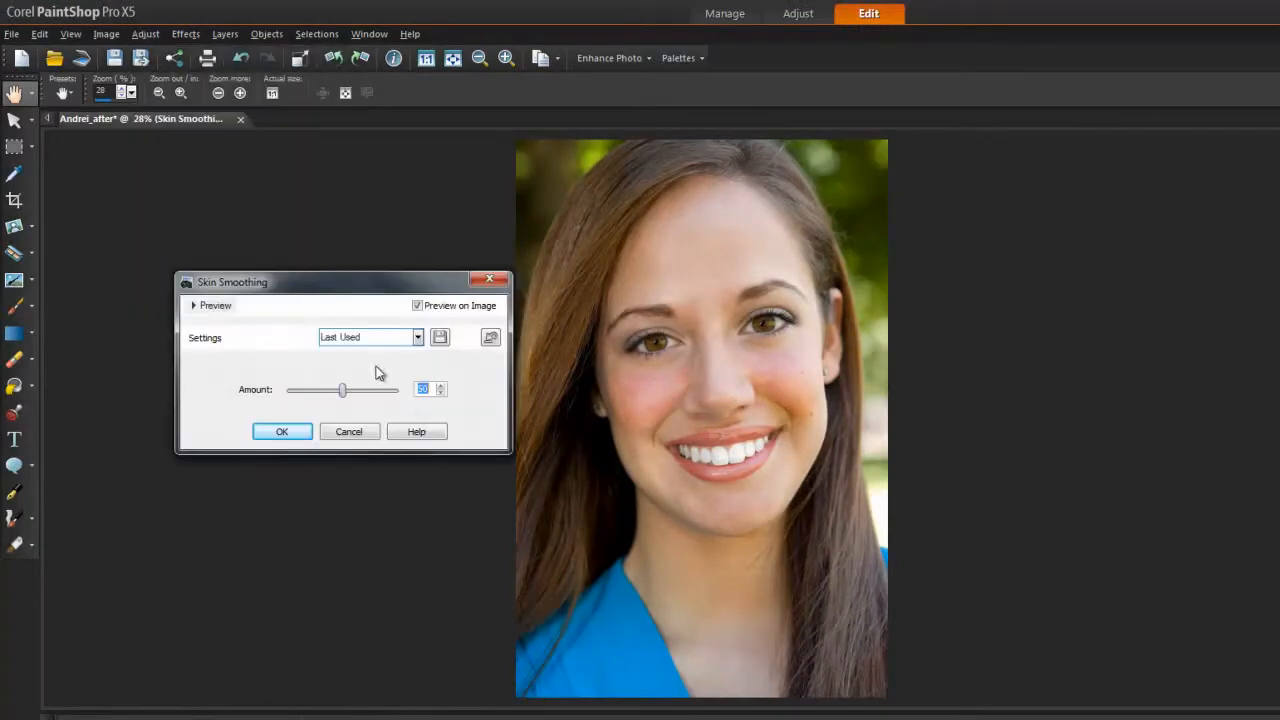
left_click(305, 435)
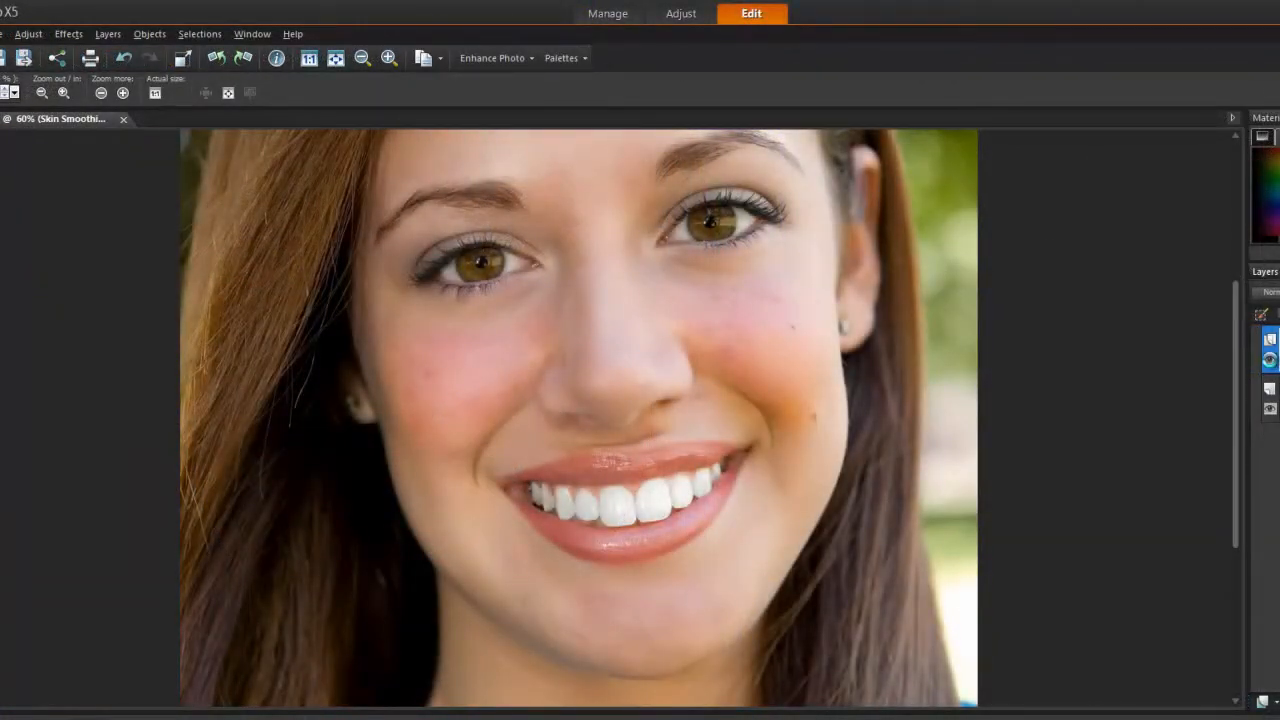
Step: Remove the stray hairs and fine line marks from the cheek and forehead with the Scratch Remover at width 20
scroll(286, 336, "up", 1)
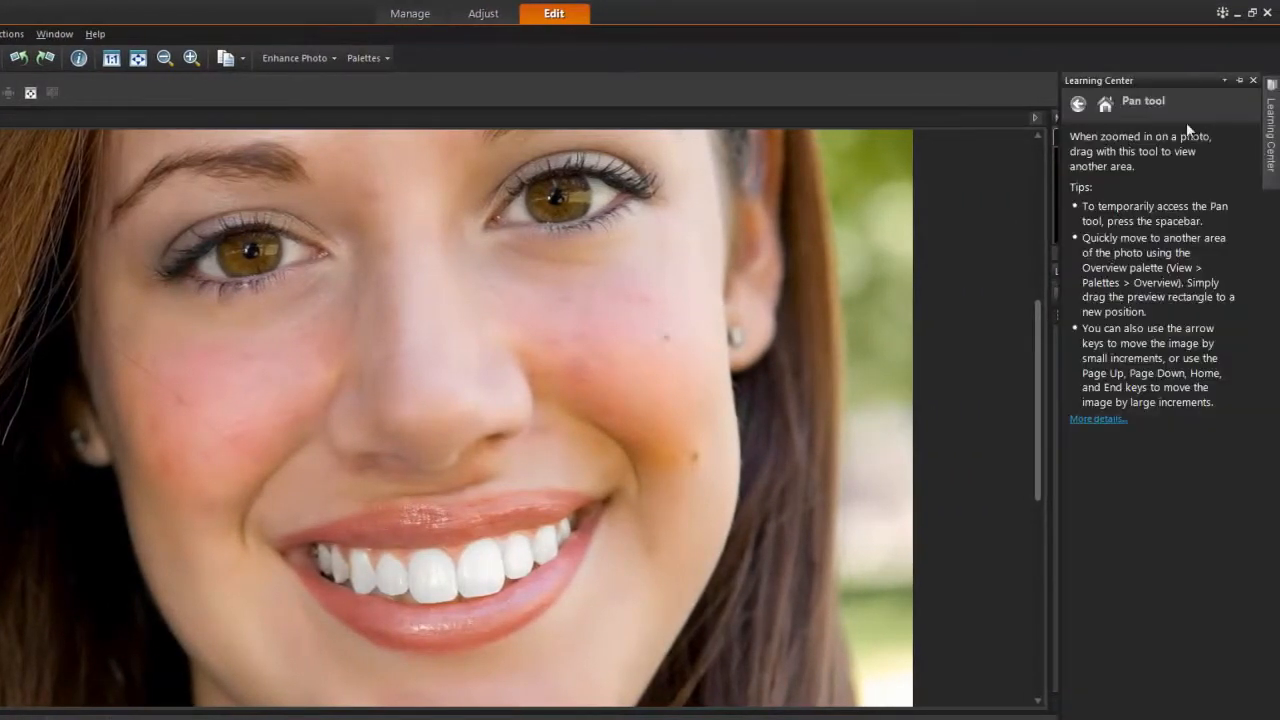
left_click(1104, 103)
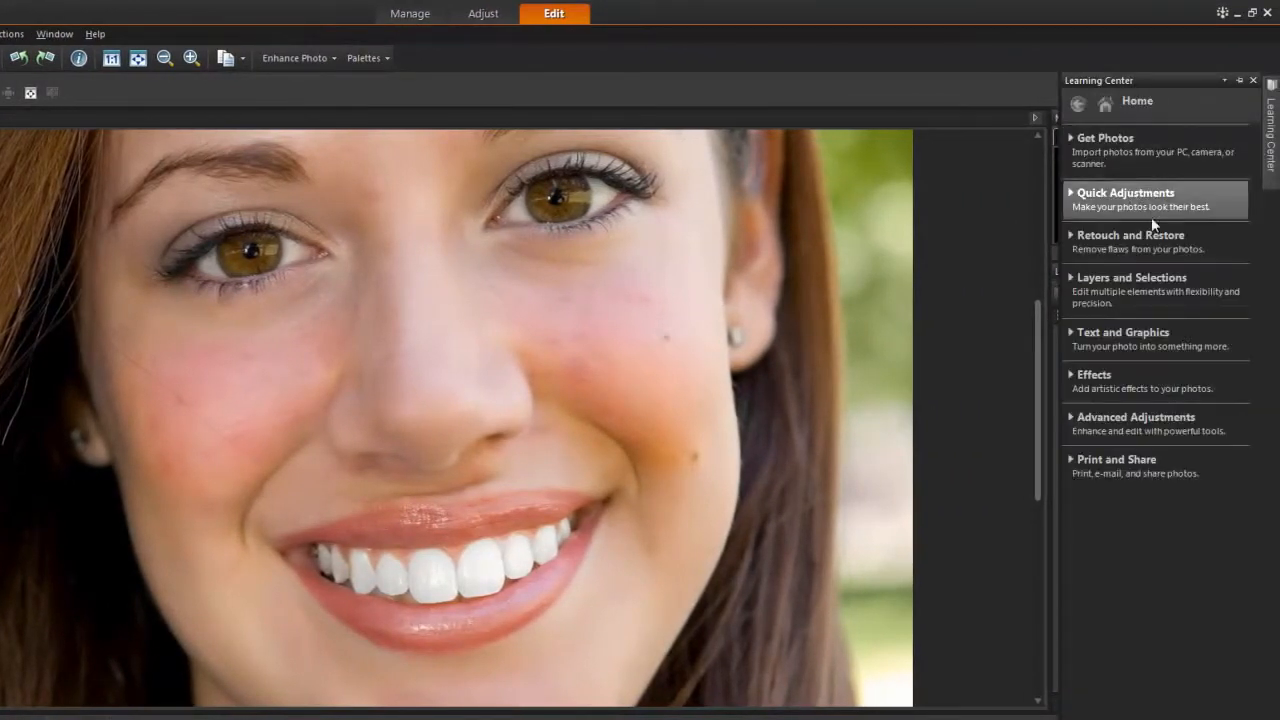
left_click(1201, 253)
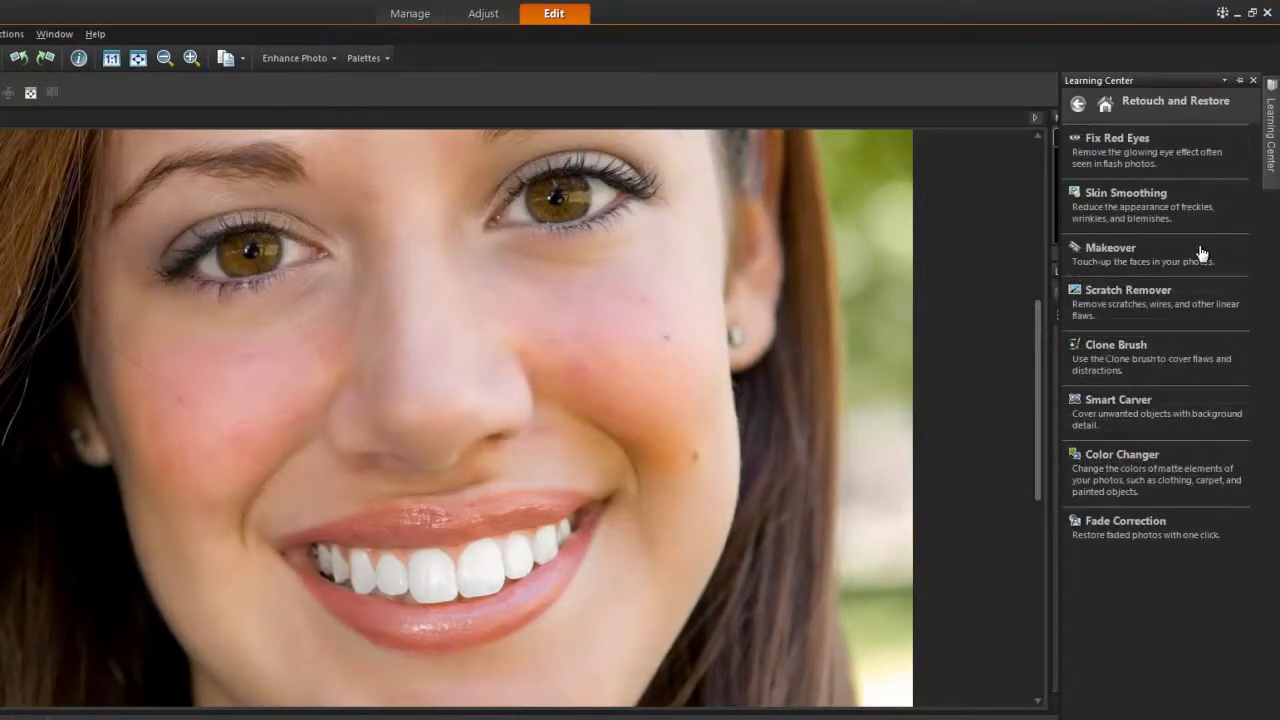
left_click(1205, 318)
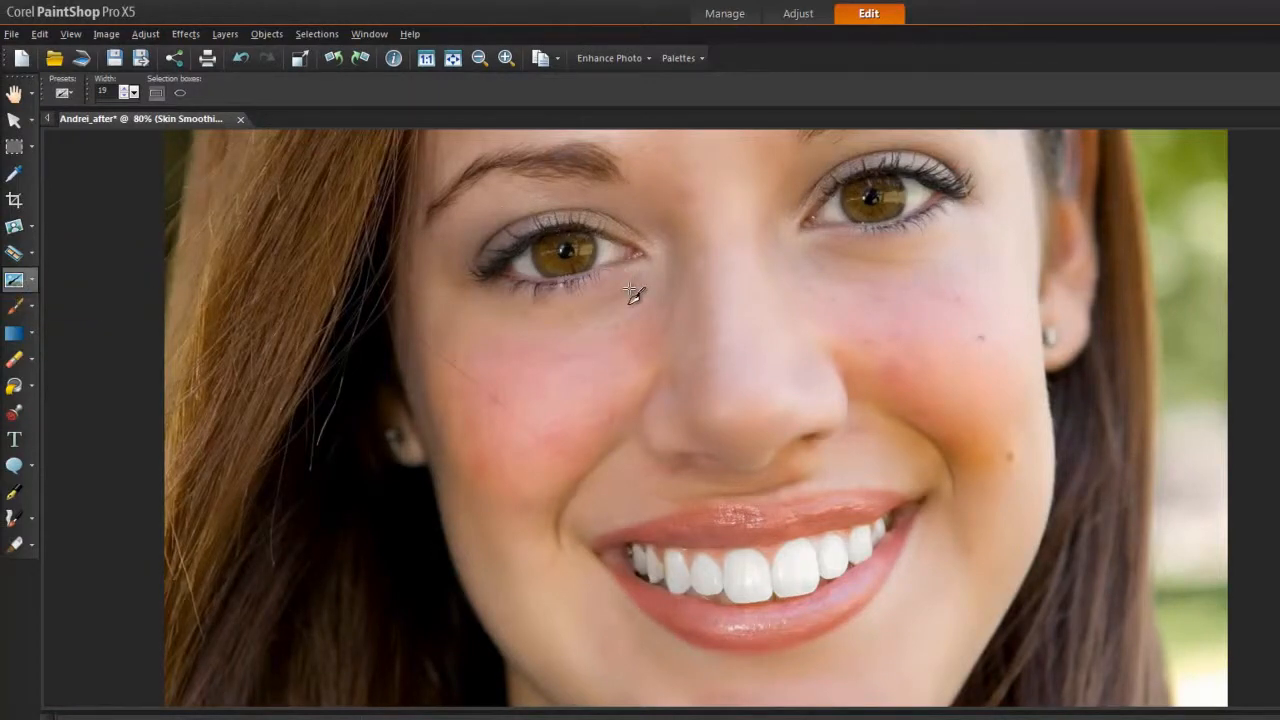
left_click(123, 88)
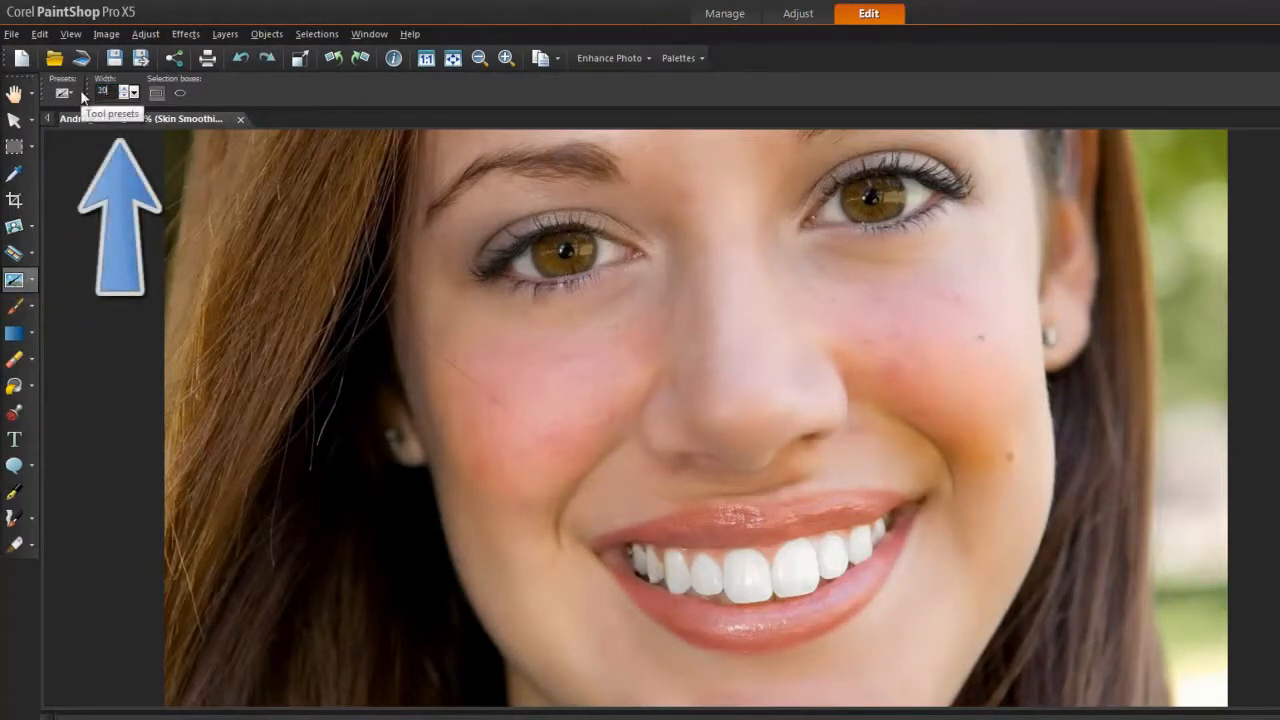
left_click_drag(425, 338, 510, 414)
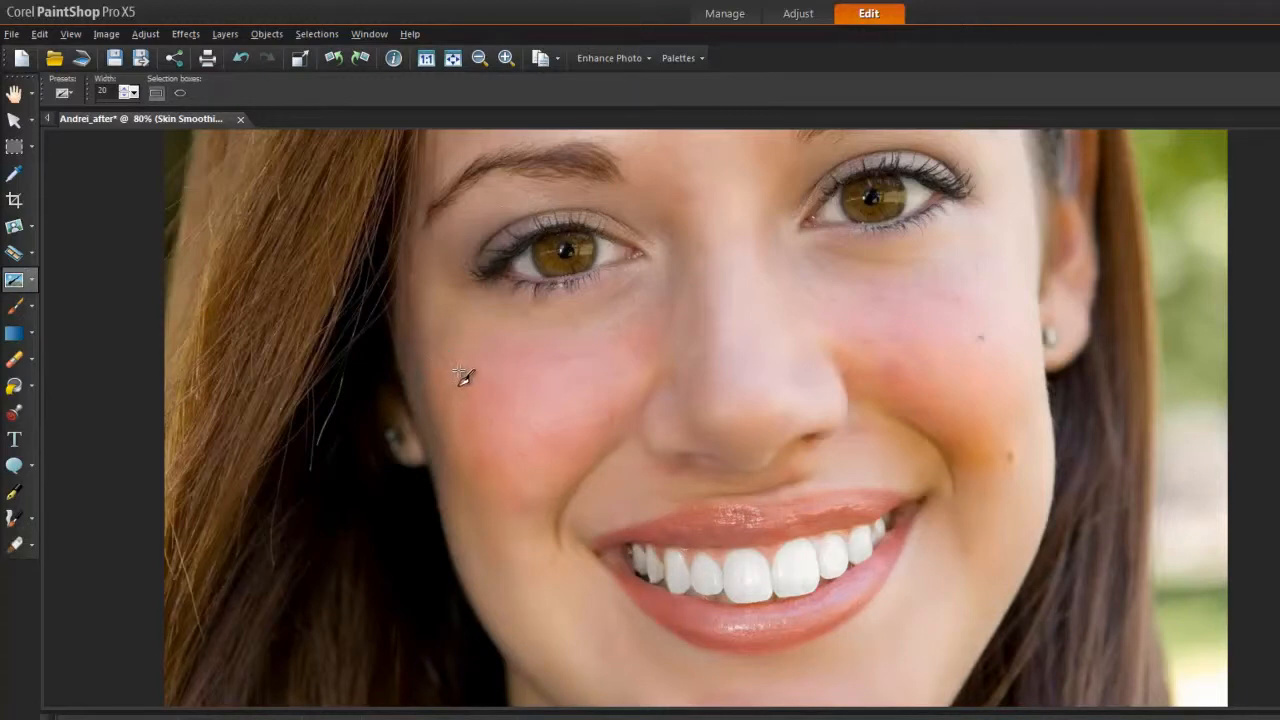
left_click_drag(465, 374, 418, 338)
left_click_drag(508, 414, 689, 508)
left_click_drag(976, 283, 974, 213)
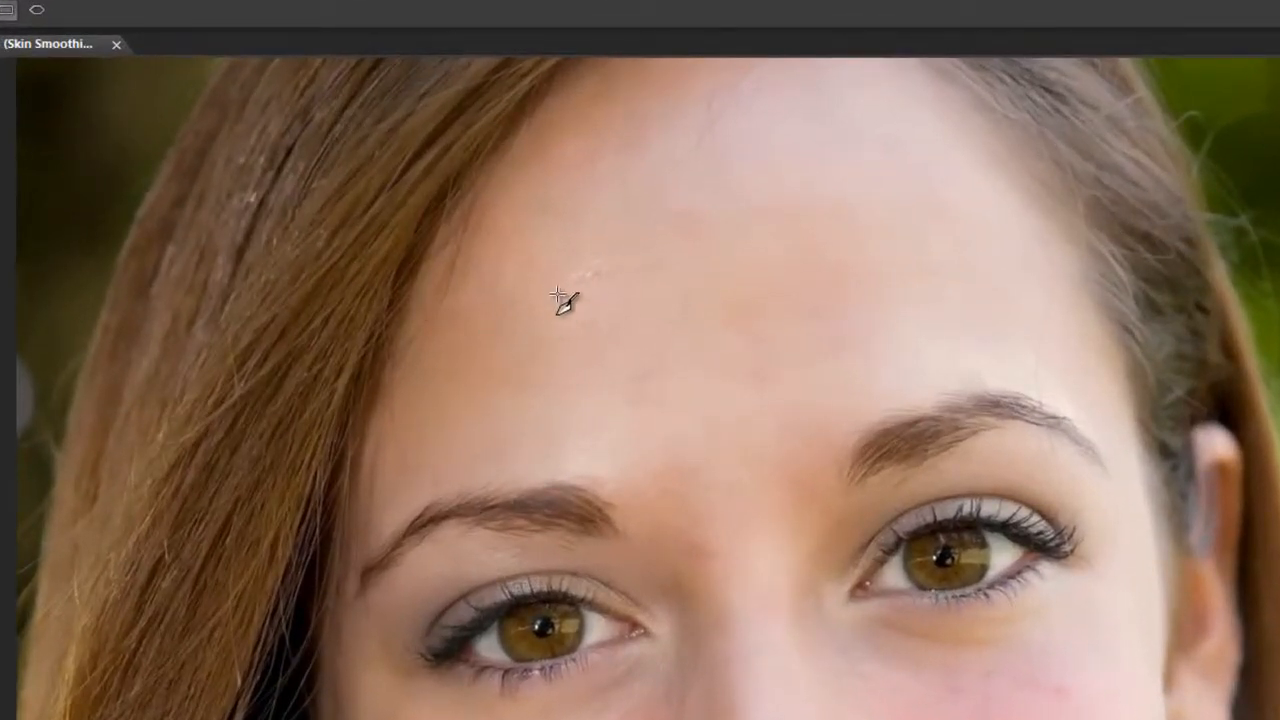
left_click_drag(538, 295, 660, 258)
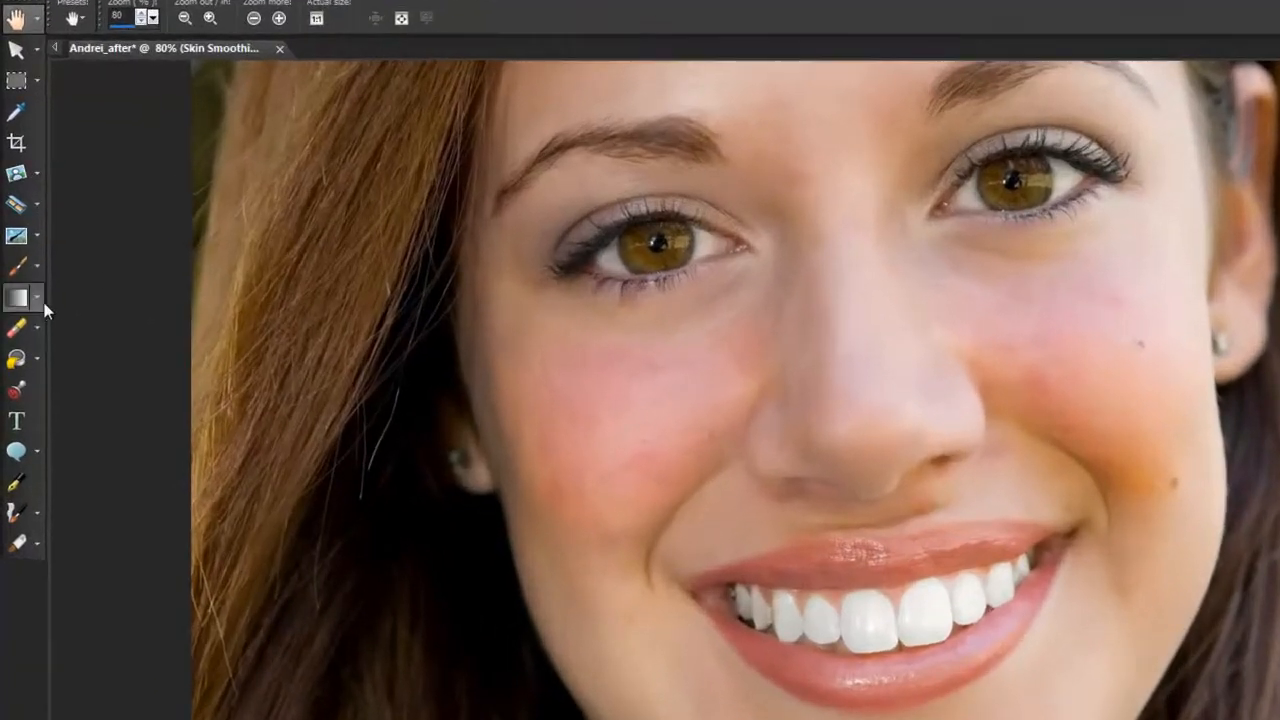
Step: Duplicate the Skin Smoothing layer and rename the copy "Retouch Brushes"
left_click(31, 333)
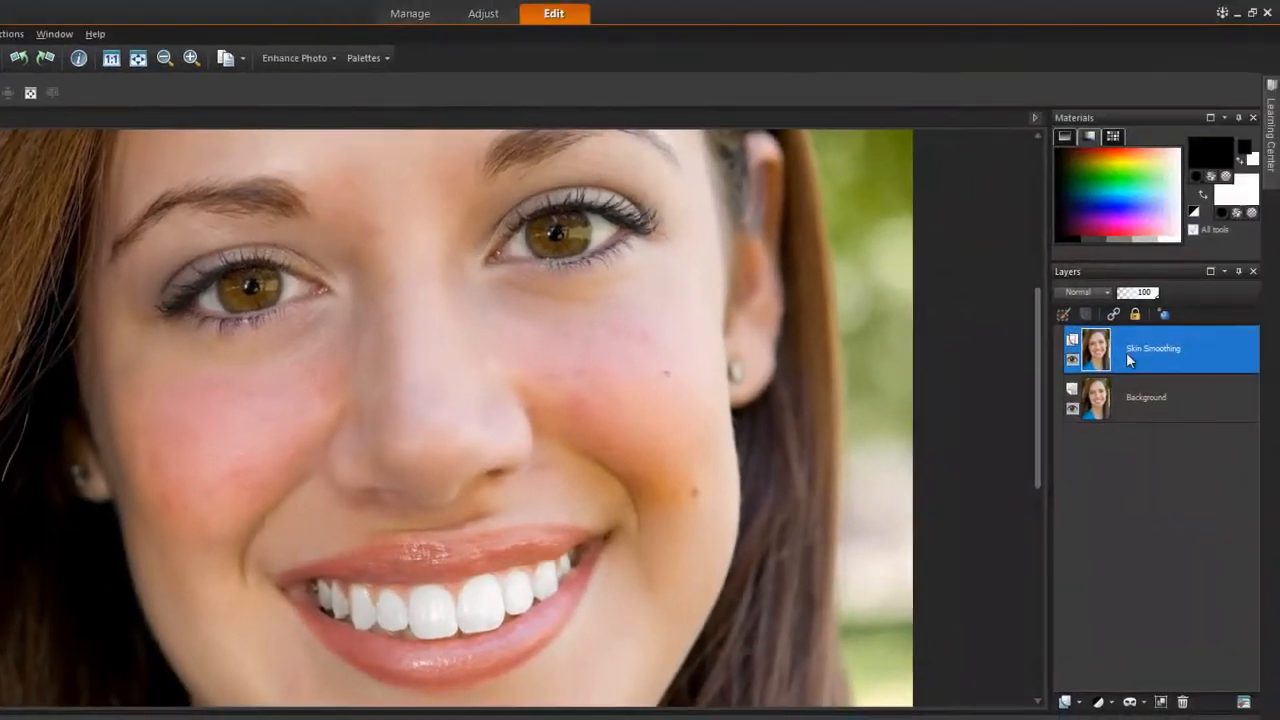
right_click(1126, 352)
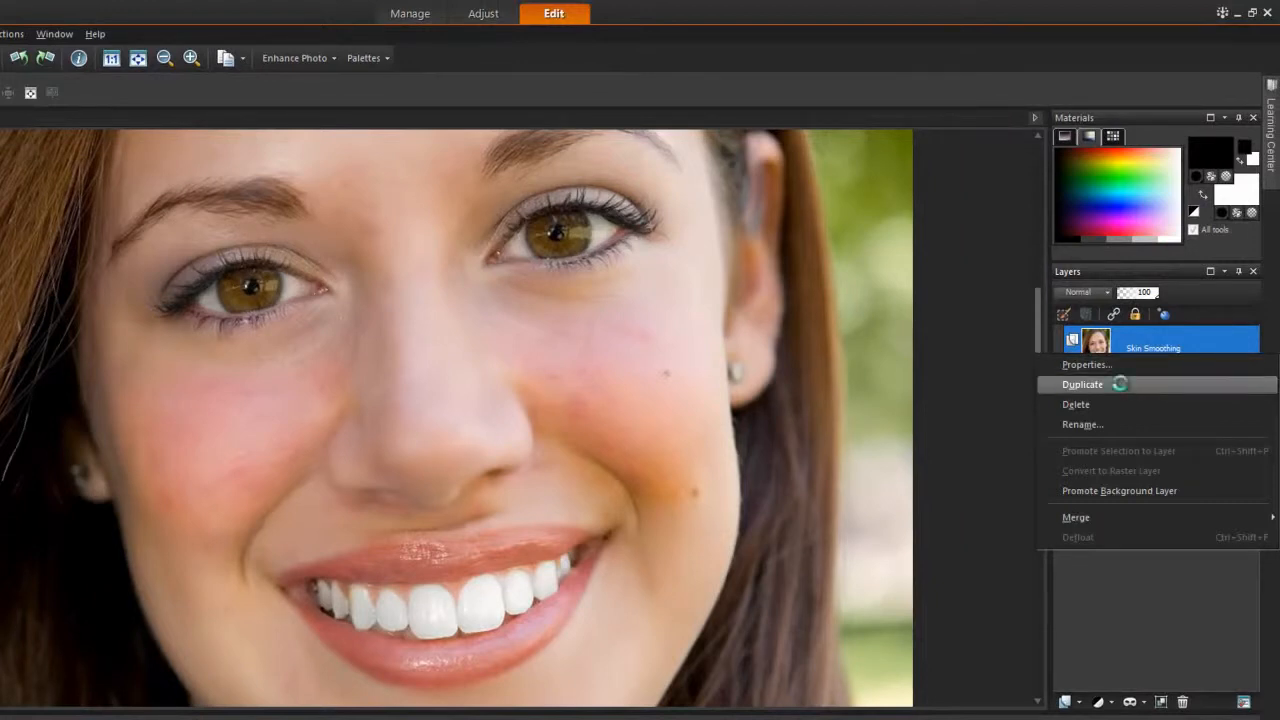
left_click(1121, 386)
left_click_drag(1150, 345, 1160, 370)
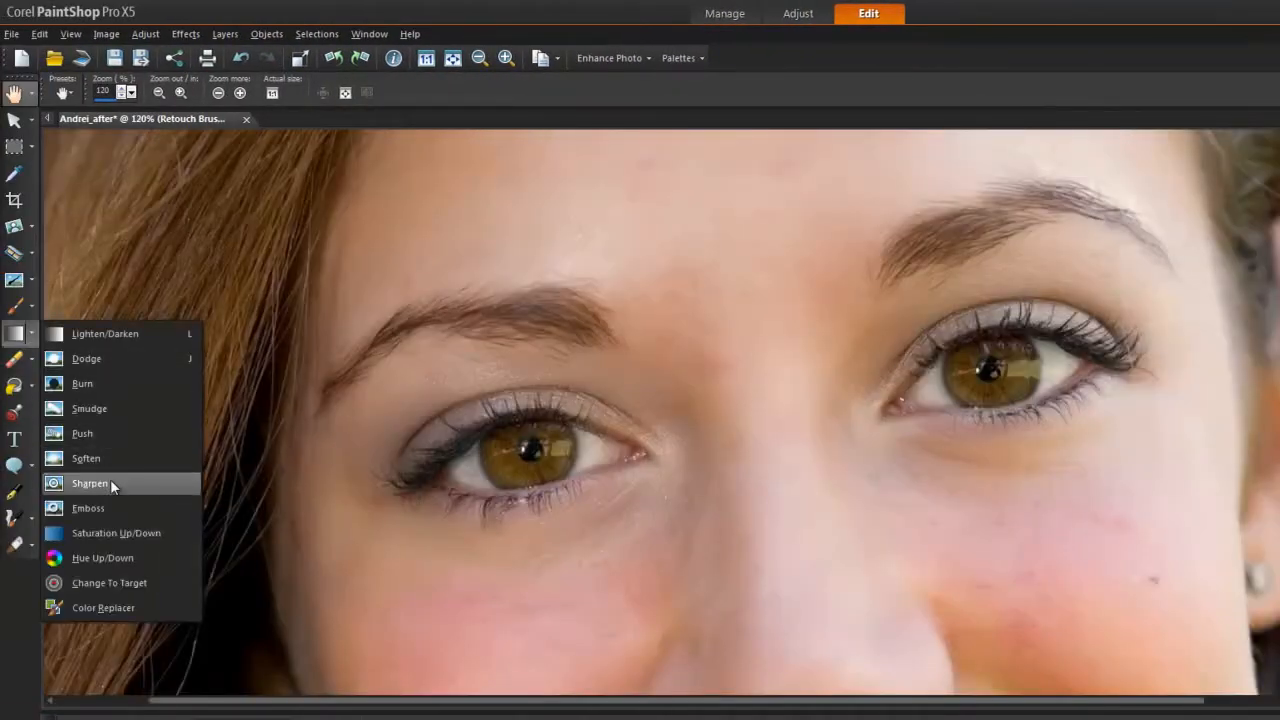
Step: Sharpen both eyebrows and the eyes and lashes with the Sharpen brush at 49 opacity, reducing the brush size for finer areas
left_click(111, 482)
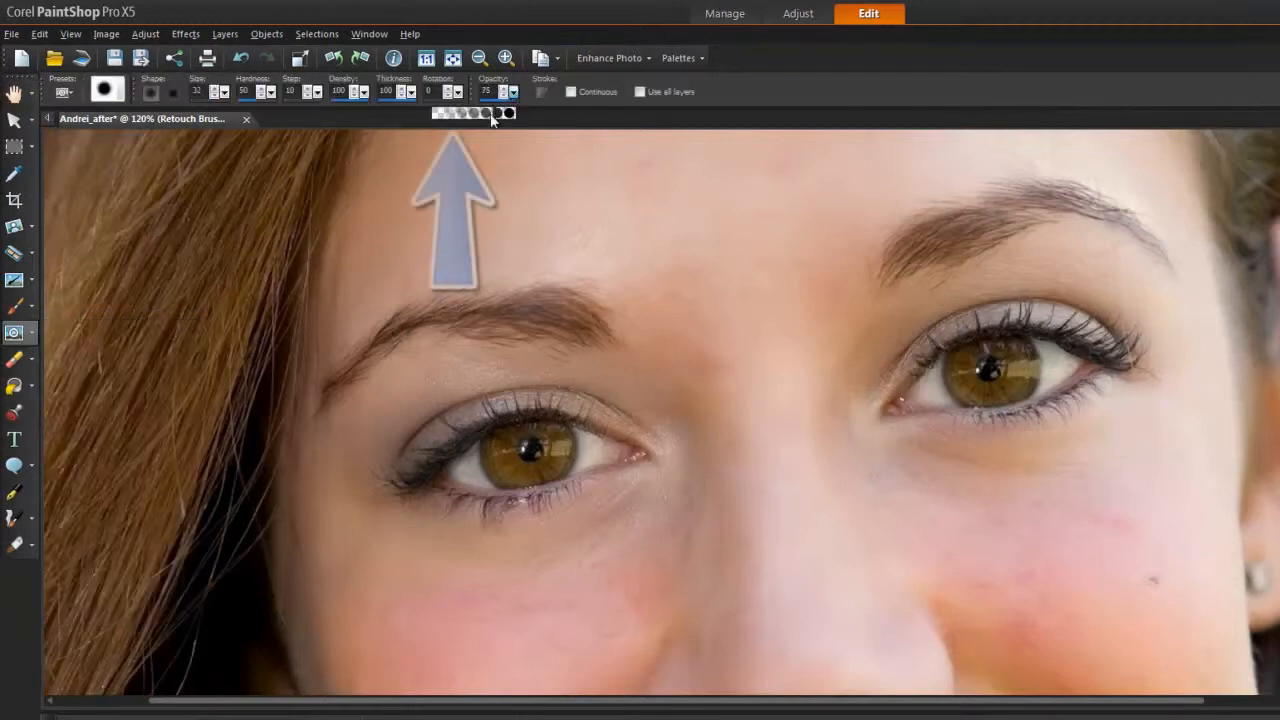
left_click_drag(491, 119, 483, 122)
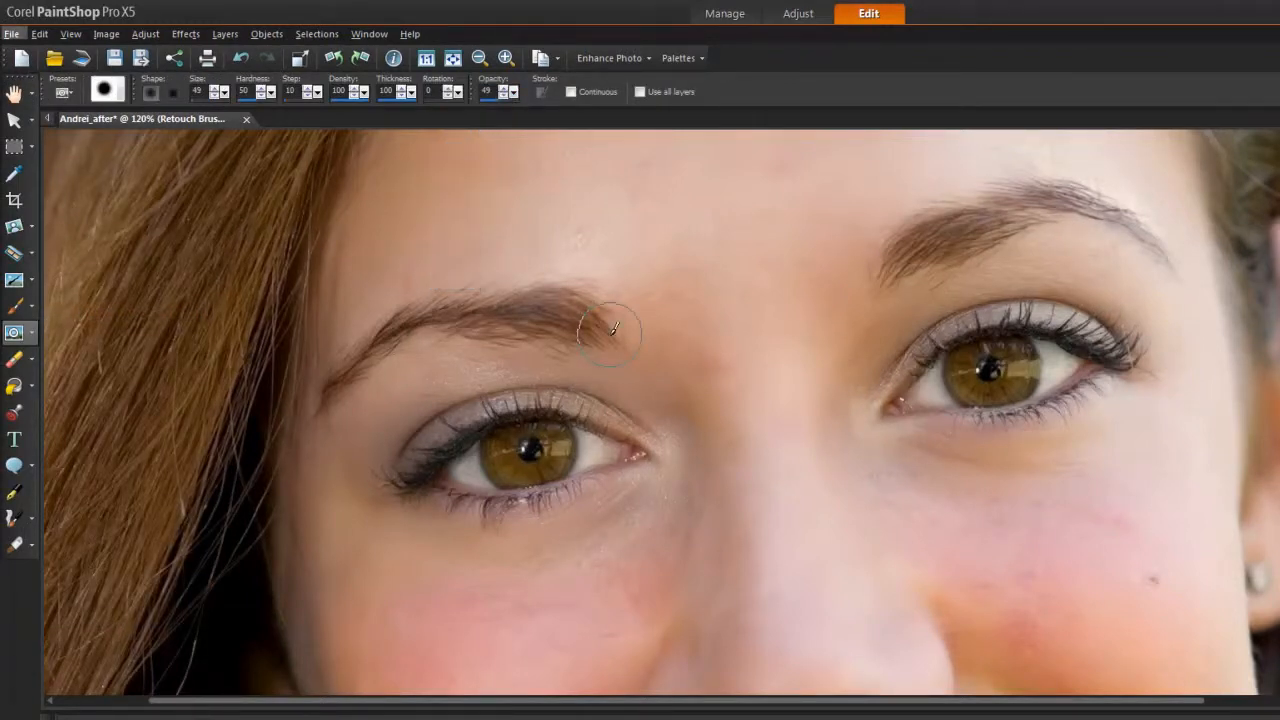
mouse_move(603, 320)
left_mouse_down()
mouse_move(555, 303)
mouse_move(418, 324)
left_mouse_up()
mouse_move(892, 275)
left_mouse_down()
mouse_move(978, 205)
mouse_move(1046, 195)
mouse_move(1047, 213)
mouse_move(1047, 182)
mouse_move(1134, 226)
mouse_move(1160, 251)
mouse_move(1160, 276)
left_mouse_up()
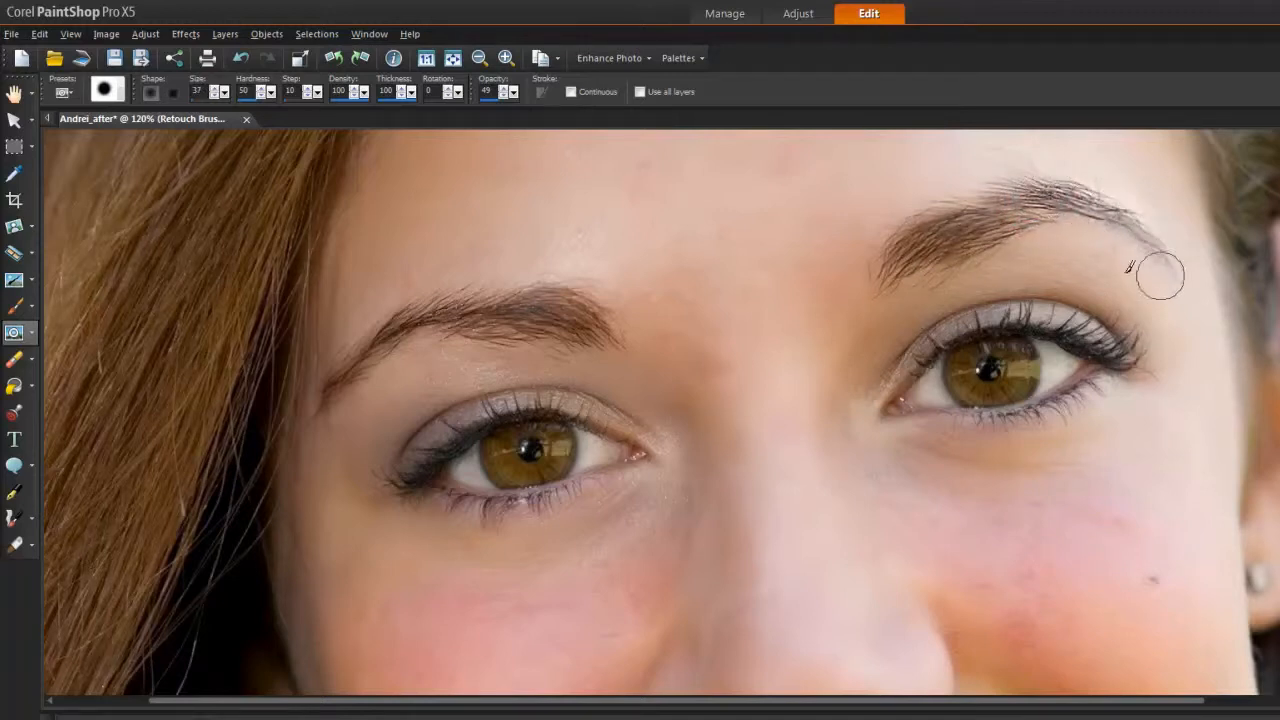
mouse_move(550, 314)
left_mouse_down()
mouse_move(367, 354)
mouse_move(327, 405)
left_mouse_up()
mouse_move(419, 472)
left_mouse_down()
mouse_move(399, 484)
mouse_move(467, 423)
mouse_move(540, 414)
mouse_move(612, 430)
left_mouse_up()
mouse_move(515, 434)
left_mouse_down()
mouse_move(450, 451)
mouse_move(413, 491)
mouse_move(498, 494)
left_mouse_up()
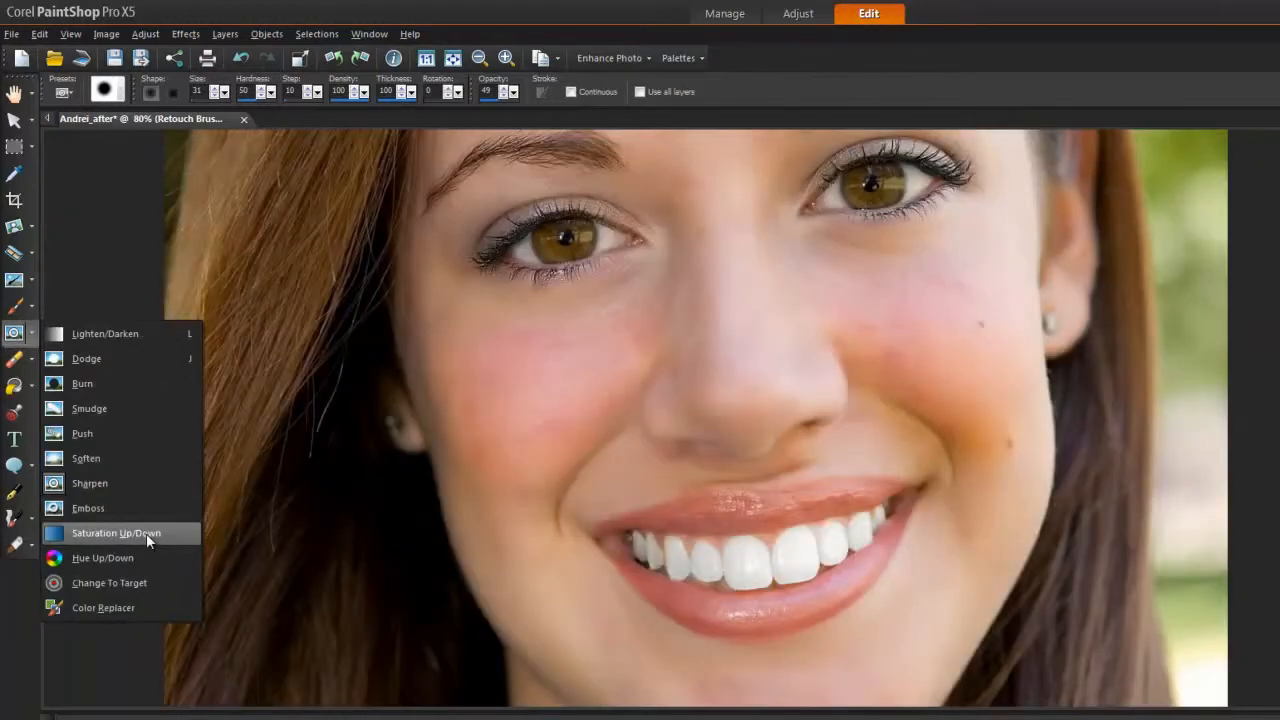
Step: Reduce the redness of both cheeks with the Saturation Up/Down brush at size 100 and opacity 25
left_click(146, 533)
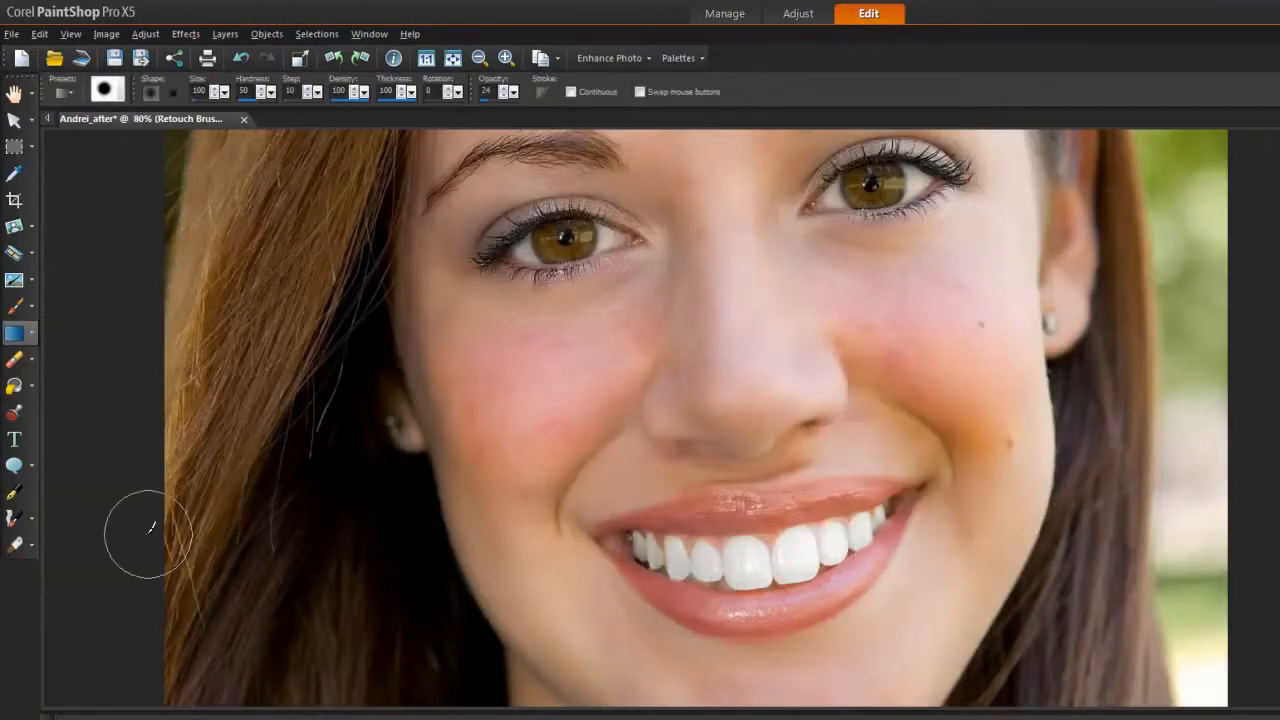
left_click(513, 93)
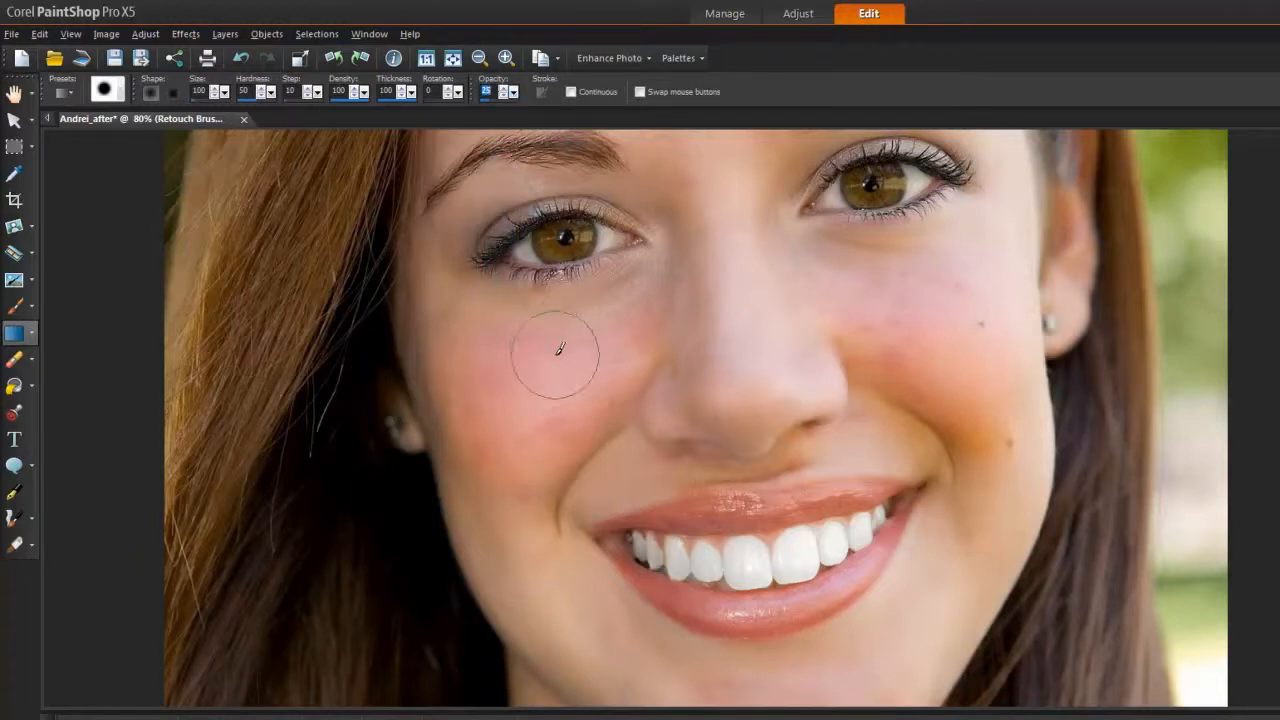
mouse_move(636, 322)
left_mouse_down()
mouse_move(486, 360)
mouse_move(474, 404)
mouse_move(492, 449)
mouse_move(547, 377)
mouse_move(529, 442)
mouse_move(562, 435)
mouse_move(655, 317)
mouse_move(576, 357)
mouse_move(517, 354)
mouse_move(516, 457)
mouse_move(606, 383)
left_mouse_up()
mouse_move(851, 337)
left_mouse_down()
mouse_move(926, 371)
mouse_move(976, 443)
mouse_move(948, 329)
mouse_move(993, 416)
mouse_move(921, 414)
mouse_move(855, 349)
mouse_move(903, 407)
mouse_move(969, 434)
mouse_move(880, 343)
left_mouse_up()
mouse_move(659, 370)
left_mouse_down()
mouse_move(640, 343)
mouse_move(649, 315)
mouse_move(594, 424)
mouse_move(602, 410)
mouse_move(588, 408)
mouse_move(490, 441)
mouse_move(466, 366)
mouse_move(490, 440)
left_mouse_up()
mouse_move(941, 437)
left_mouse_down()
mouse_move(952, 399)
mouse_move(878, 352)
mouse_move(928, 364)
mouse_move(971, 439)
mouse_move(948, 385)
left_mouse_up()
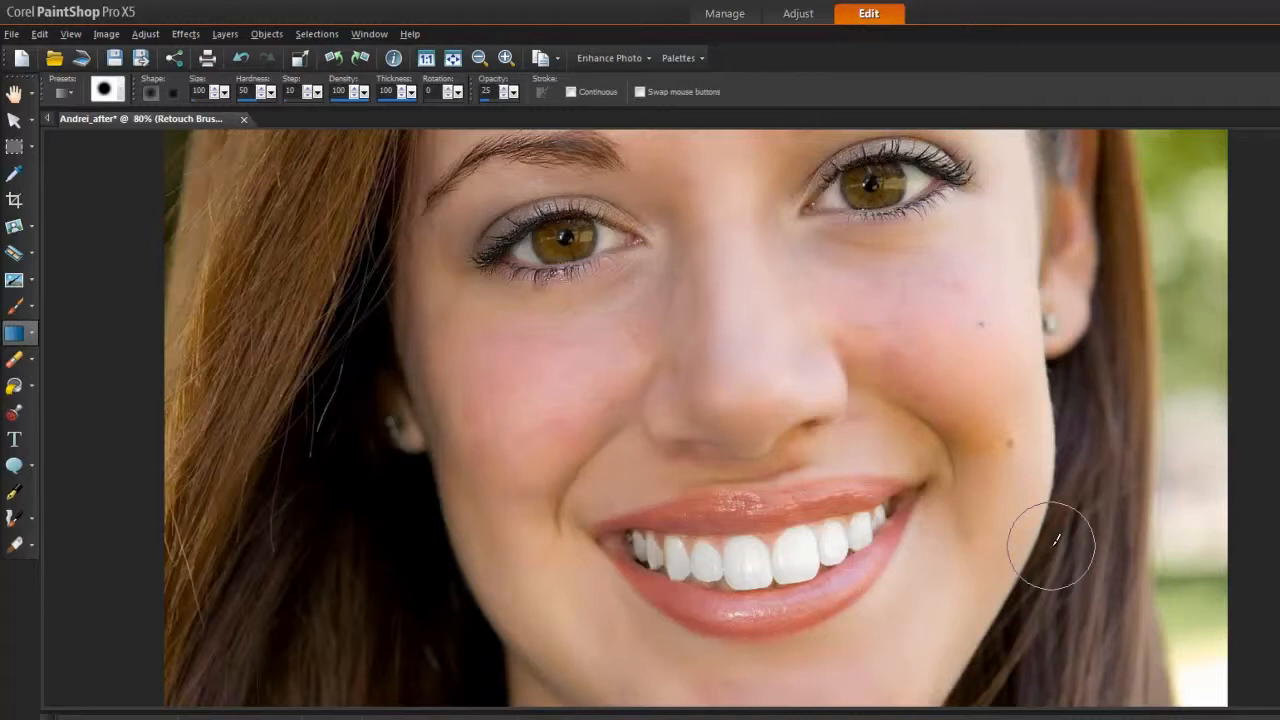
Step: Set up the Change To Target brush with opacity 55, Hue mode and a light blue foreground colour (R 73, G 193, B 251)
scroll(1051, 545, "up", 3)
left_click(32, 333)
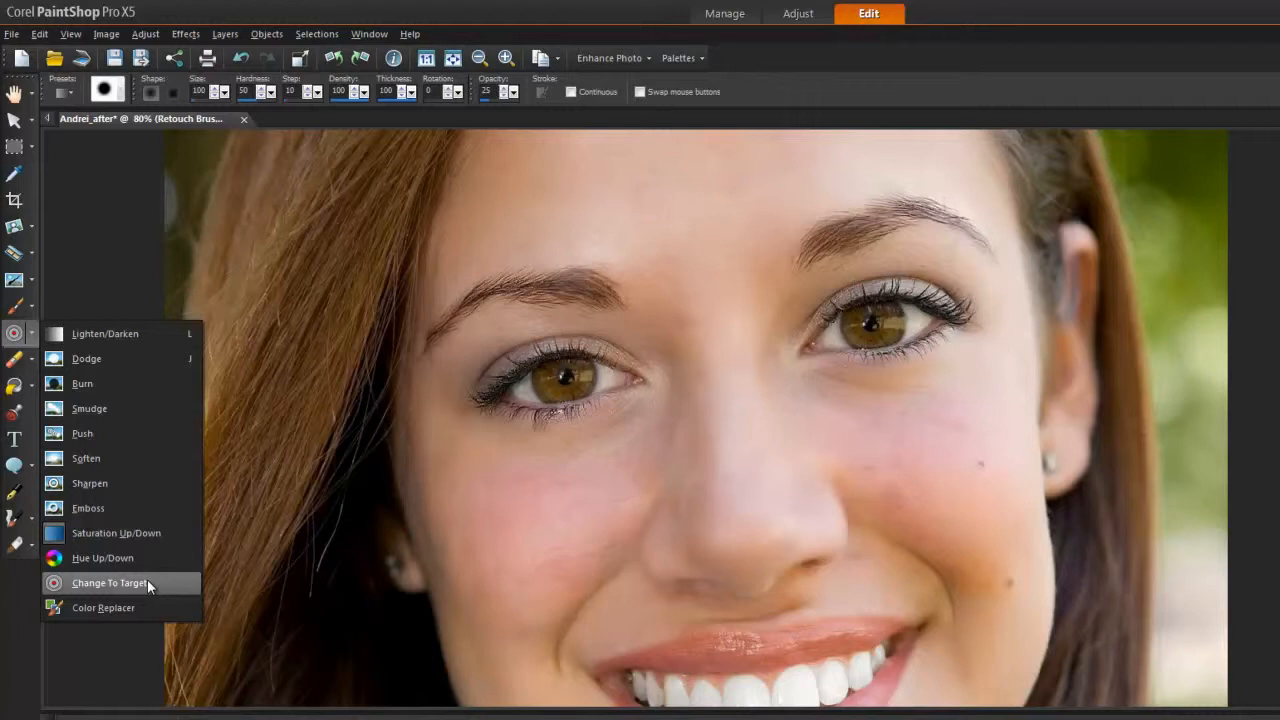
left_click(108, 583)
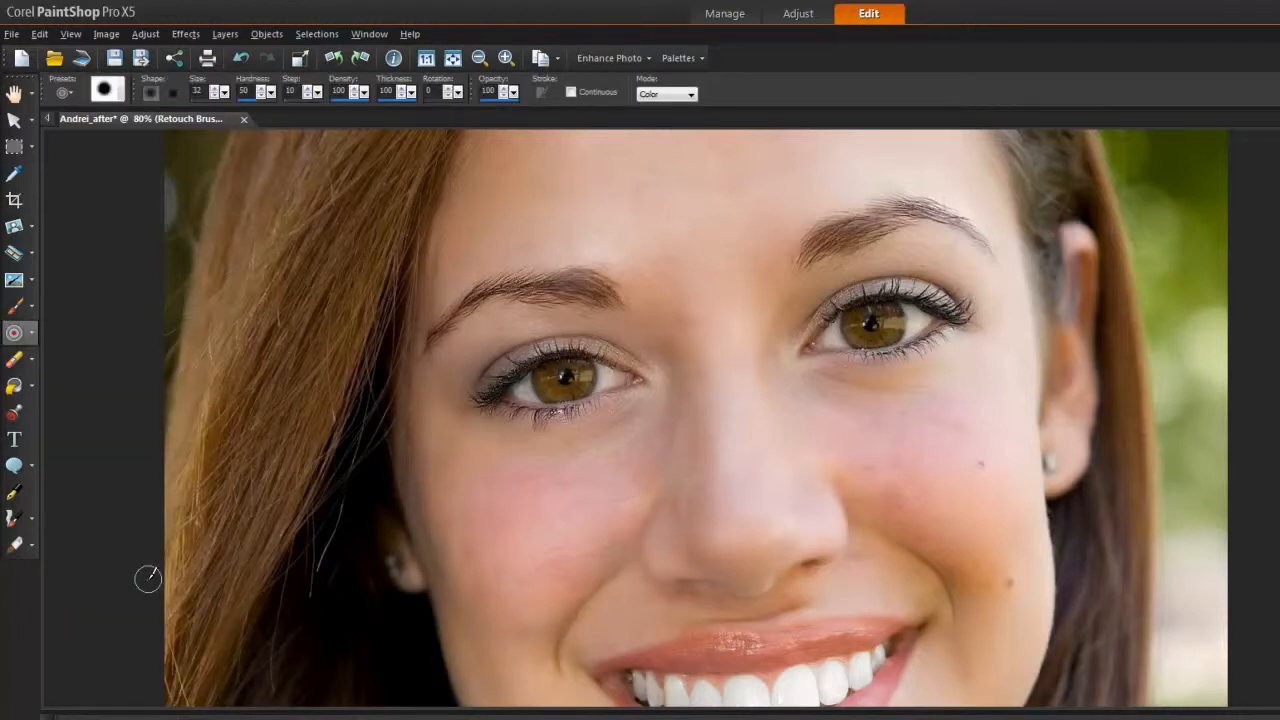
left_click_drag(513, 91, 477, 114)
left_click(1189, 188)
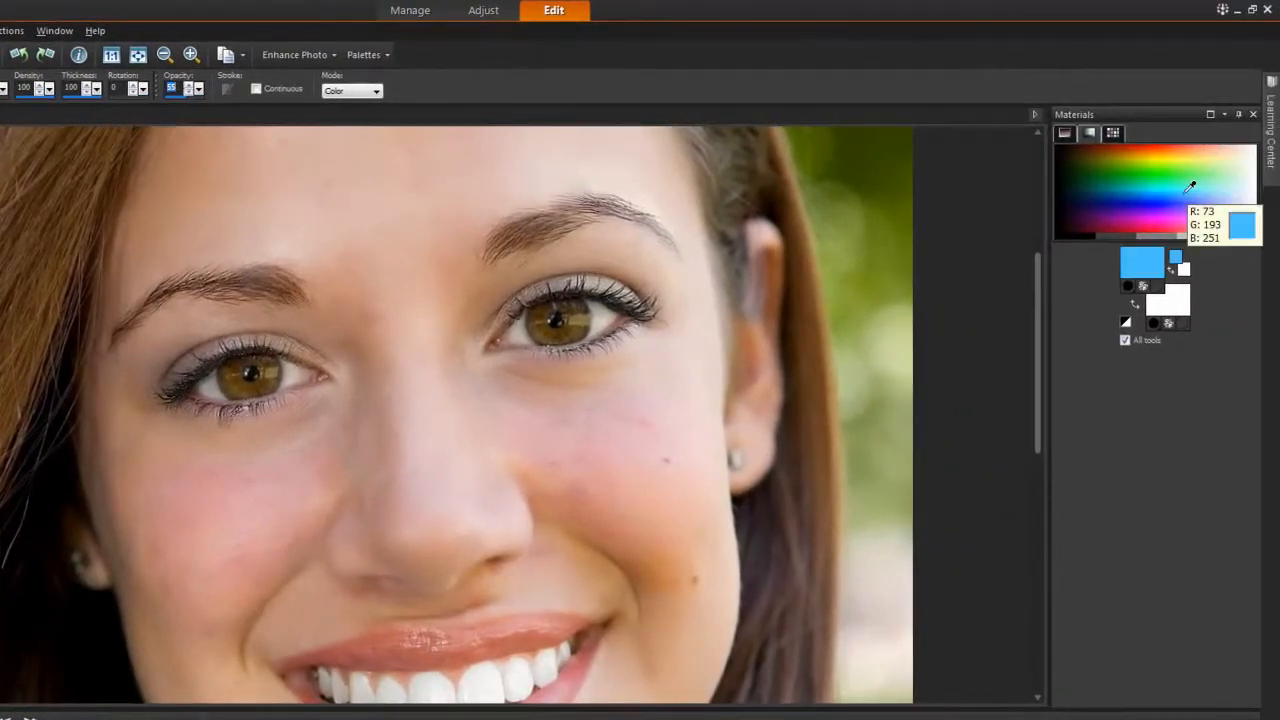
left_click(377, 91)
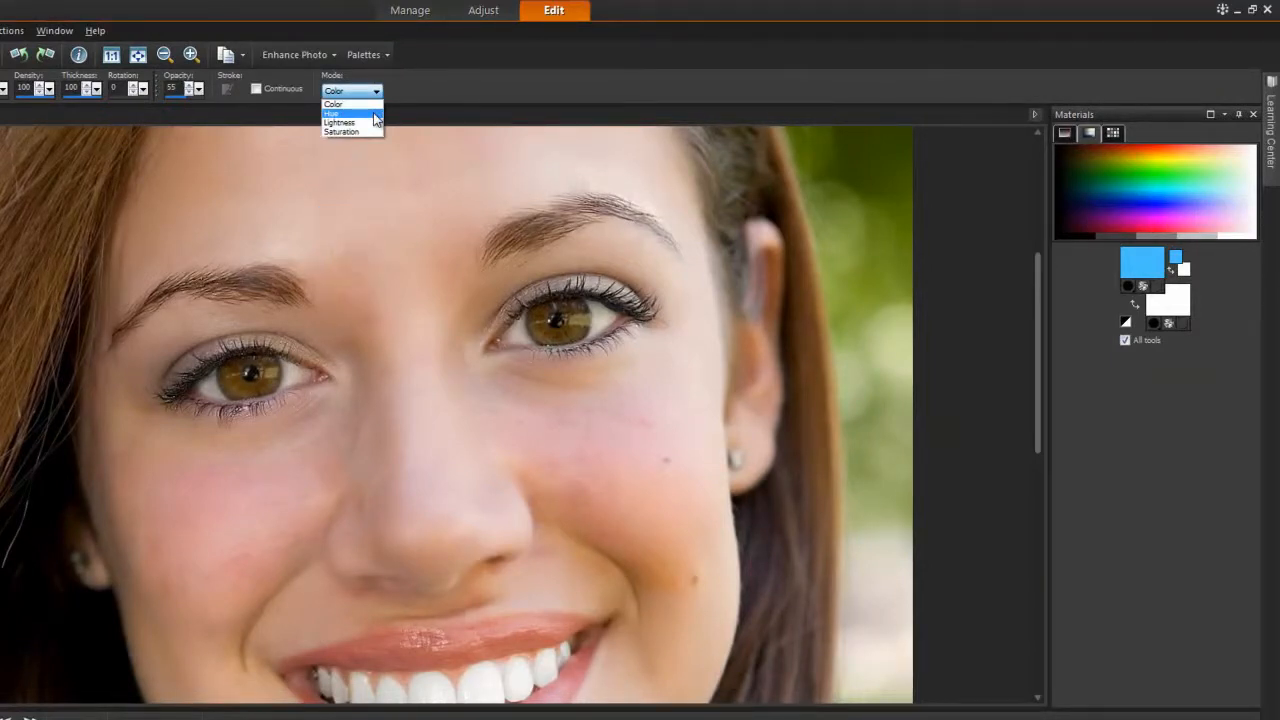
left_click(374, 113)
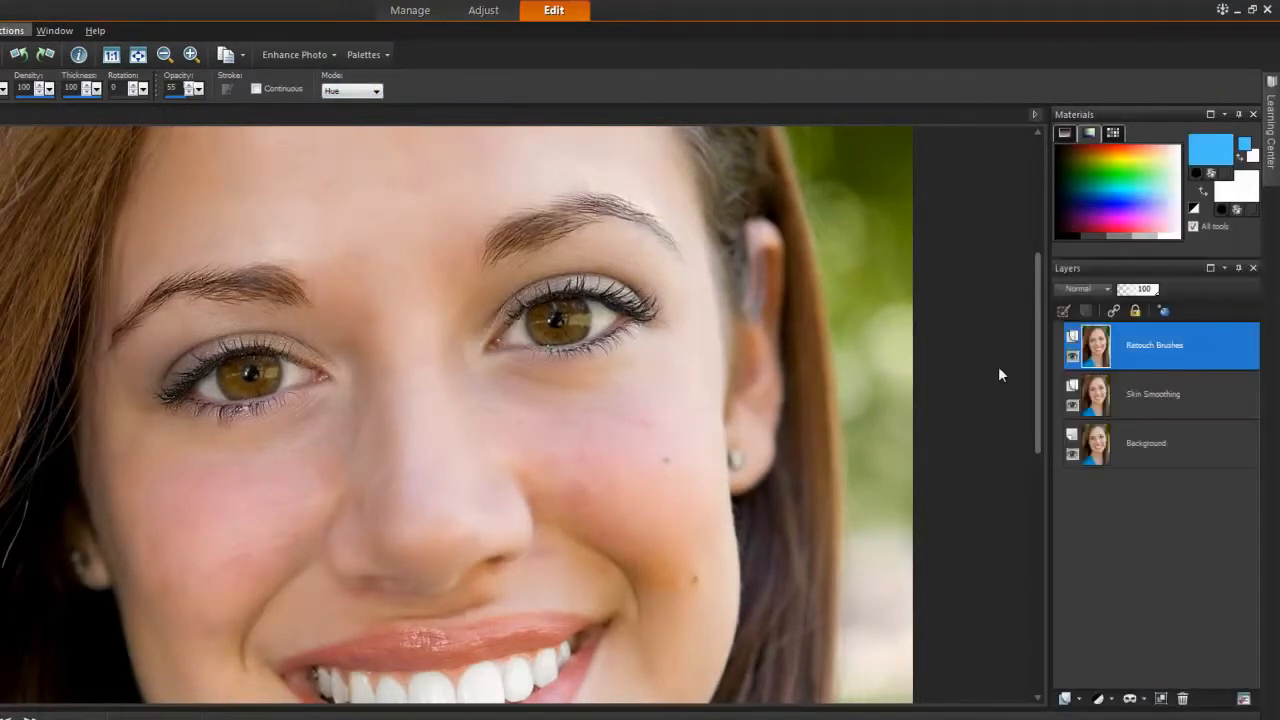
Step: Duplicate the Retouch Brushes layer and rename the copy "Eye Color1"
right_click(1141, 353)
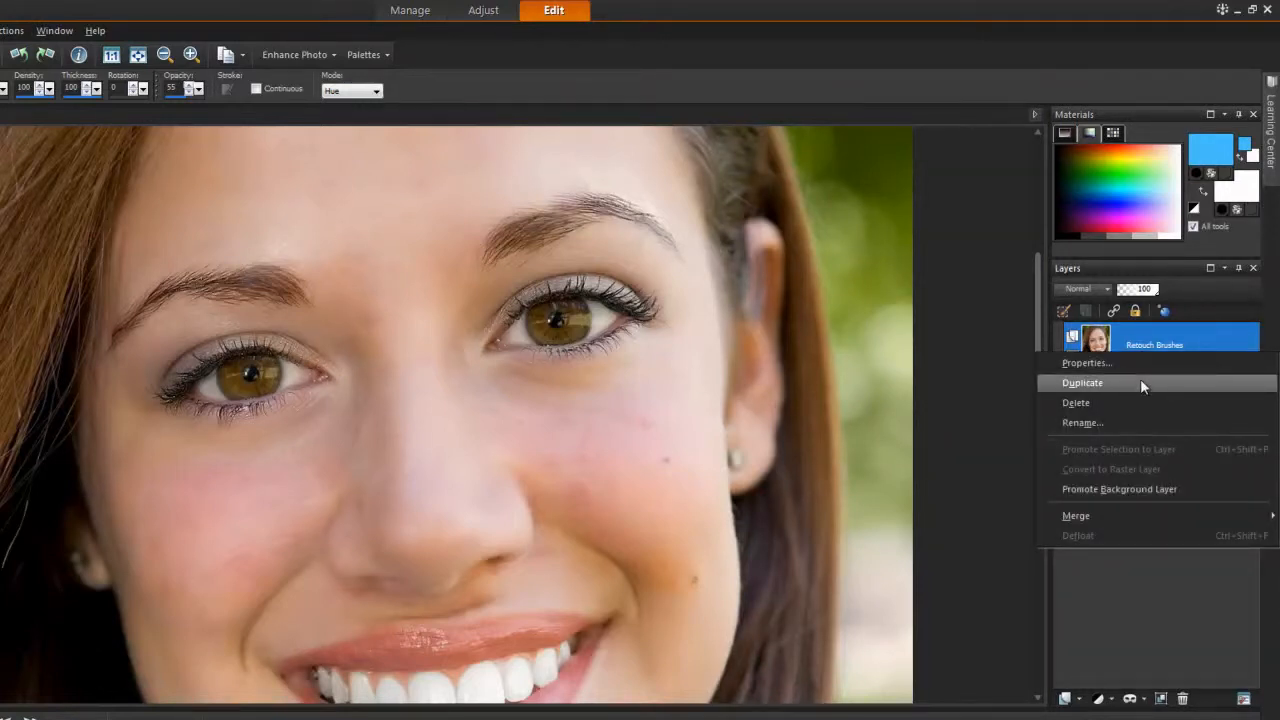
left_click(1141, 384)
left_click(1163, 345)
type("Eye Color")
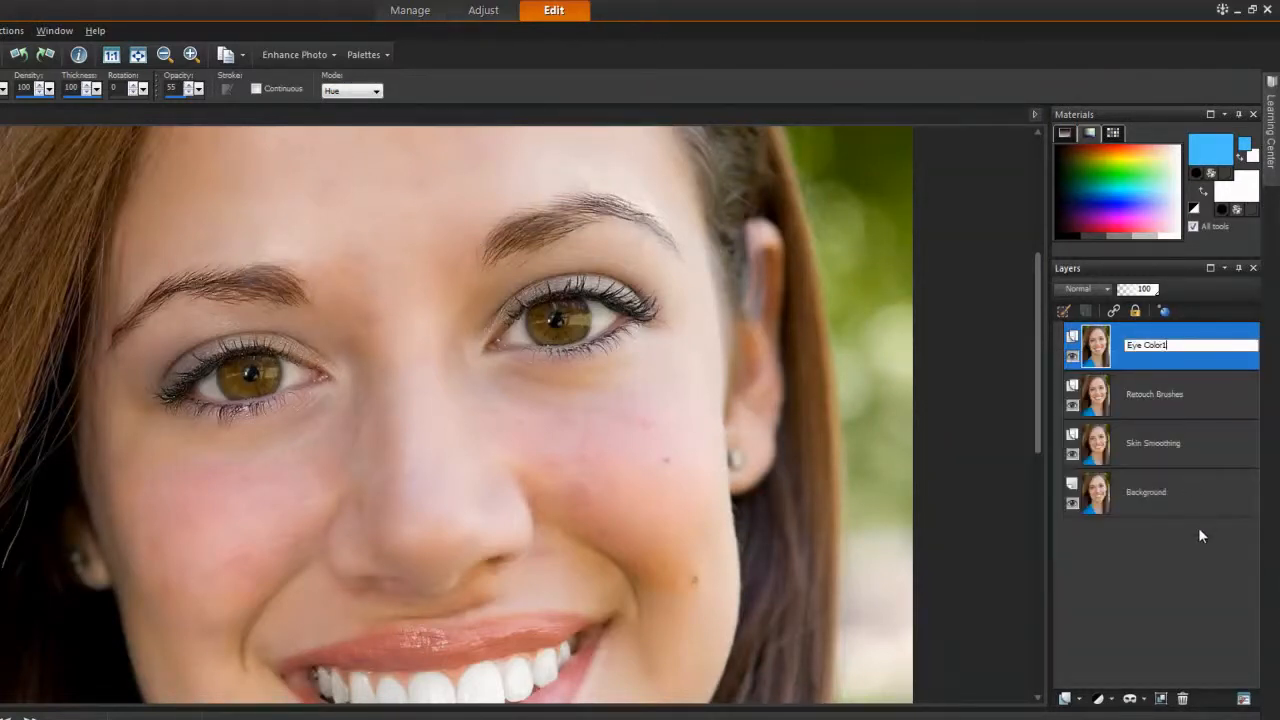
type("1")
key("Return")
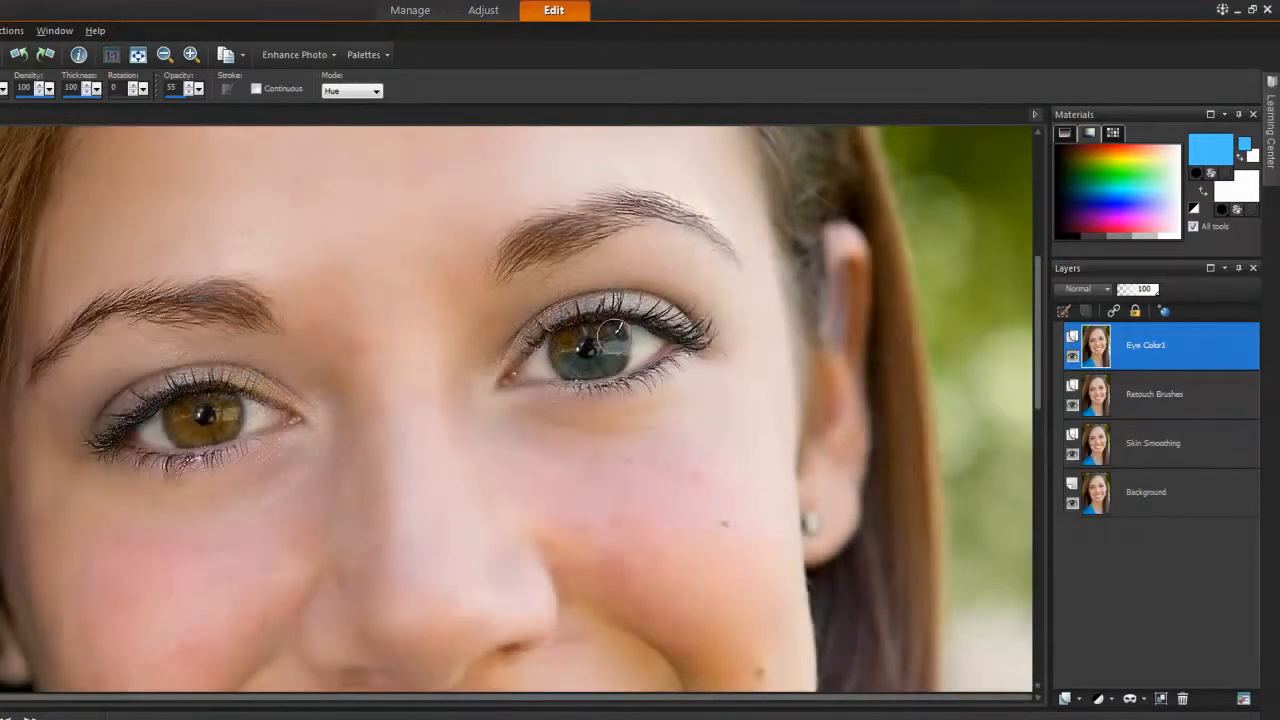
Step: Recolour both irises on the Eye Color1 layer with the light blue Change To Target brush
mouse_move(612, 330)
left_mouse_down()
mouse_move(562, 345)
mouse_move(565, 362)
mouse_move(588, 362)
left_mouse_up()
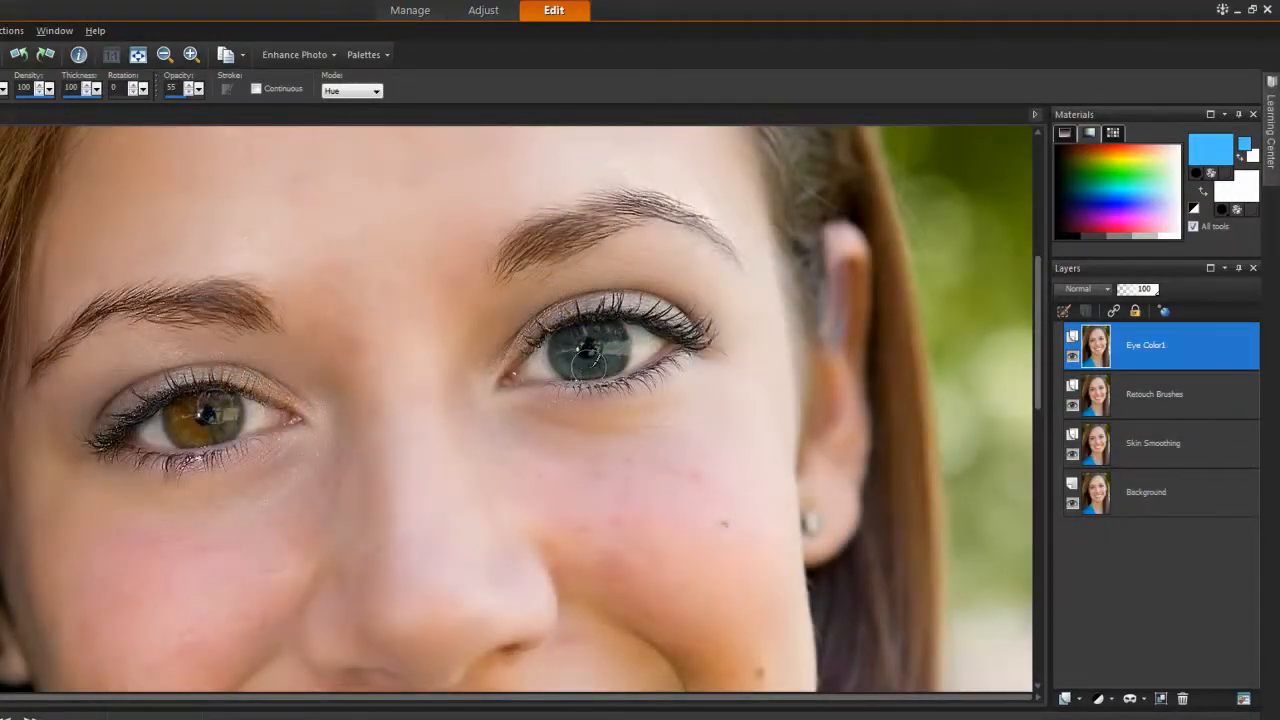
mouse_move(224, 405)
left_mouse_down()
mouse_move(195, 402)
mouse_move(177, 422)
mouse_move(200, 432)
mouse_move(226, 410)
left_mouse_up()
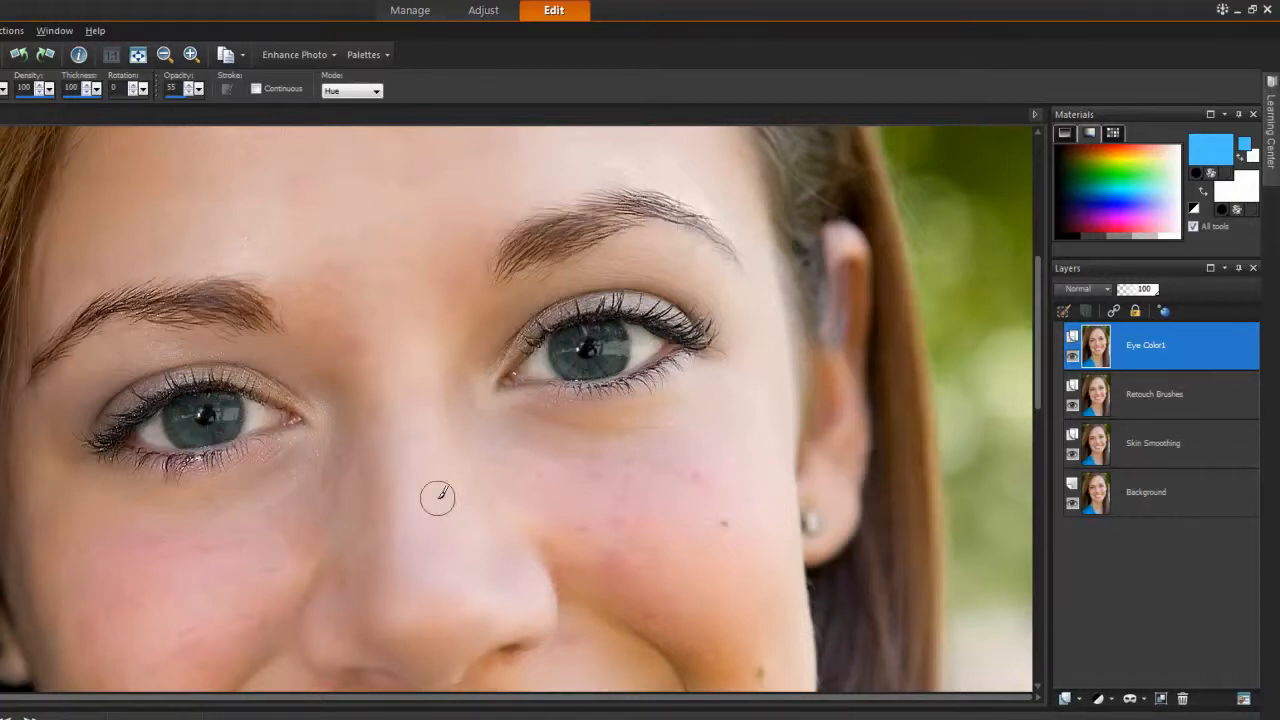
scroll(437, 495, "down", 3)
scroll(478, 402, "down", 1)
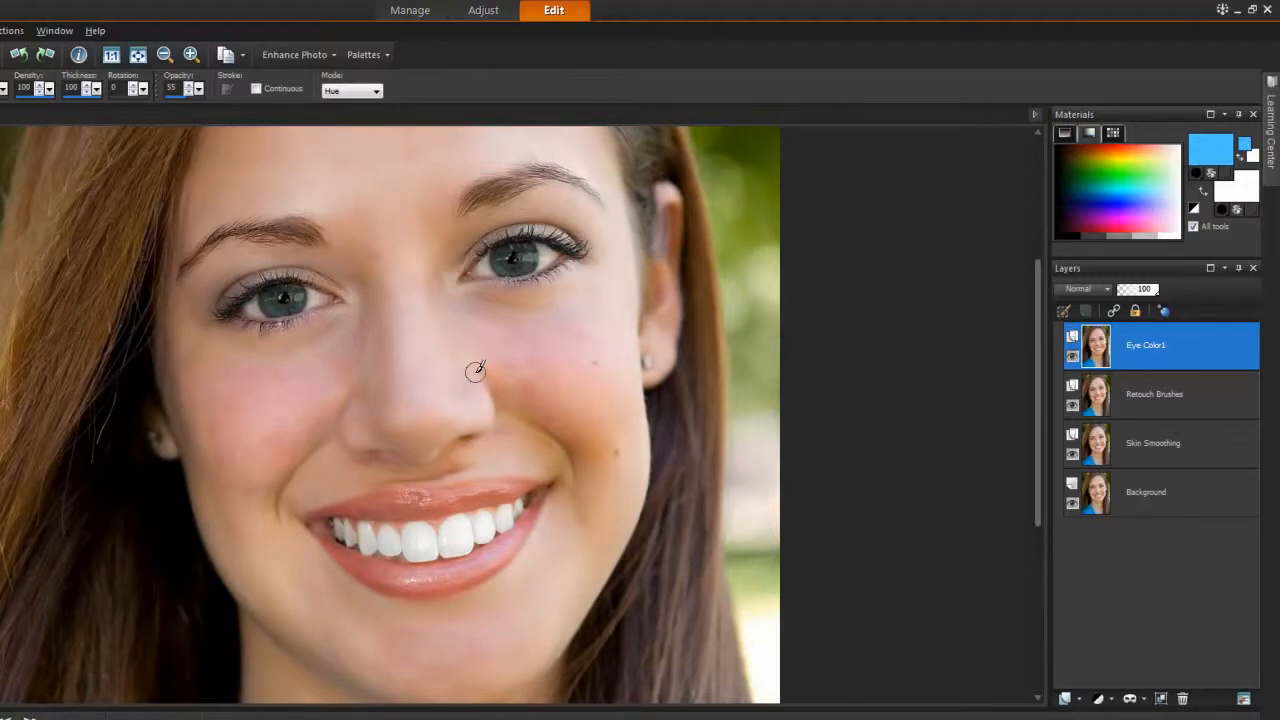
Step: Delete the Eye Color1 layer
right_click(1110, 352)
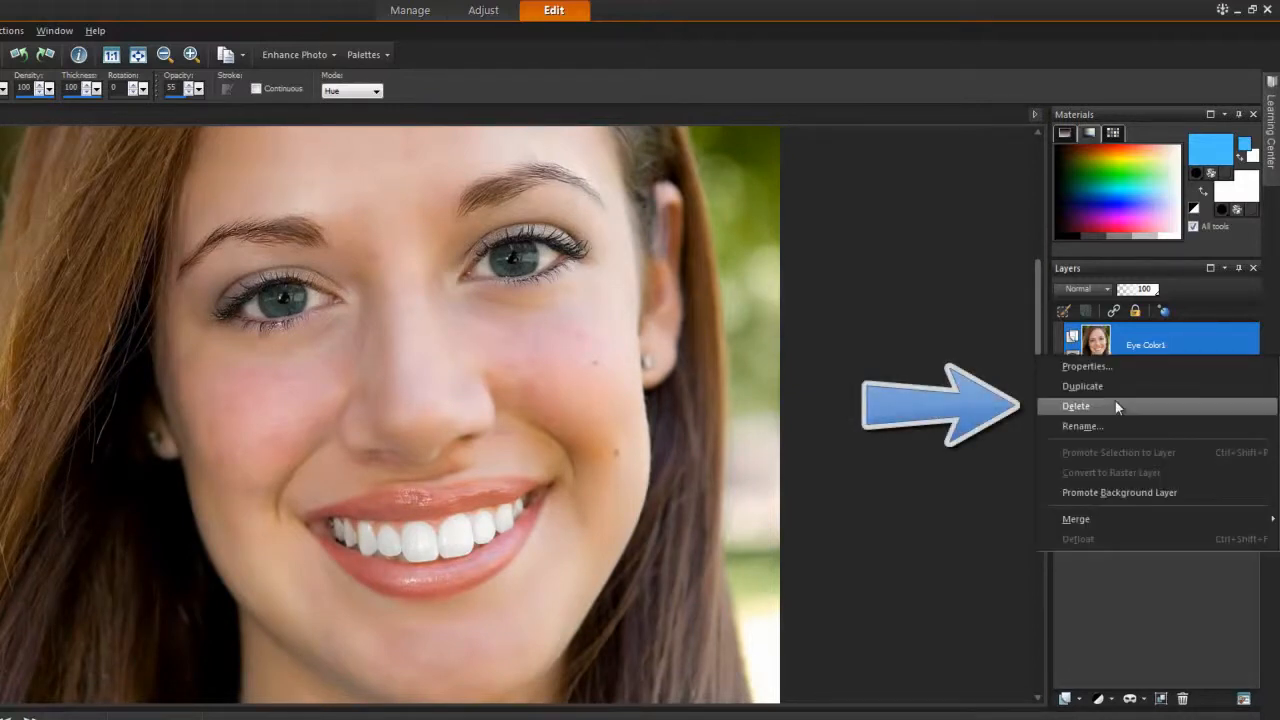
left_click(1117, 406)
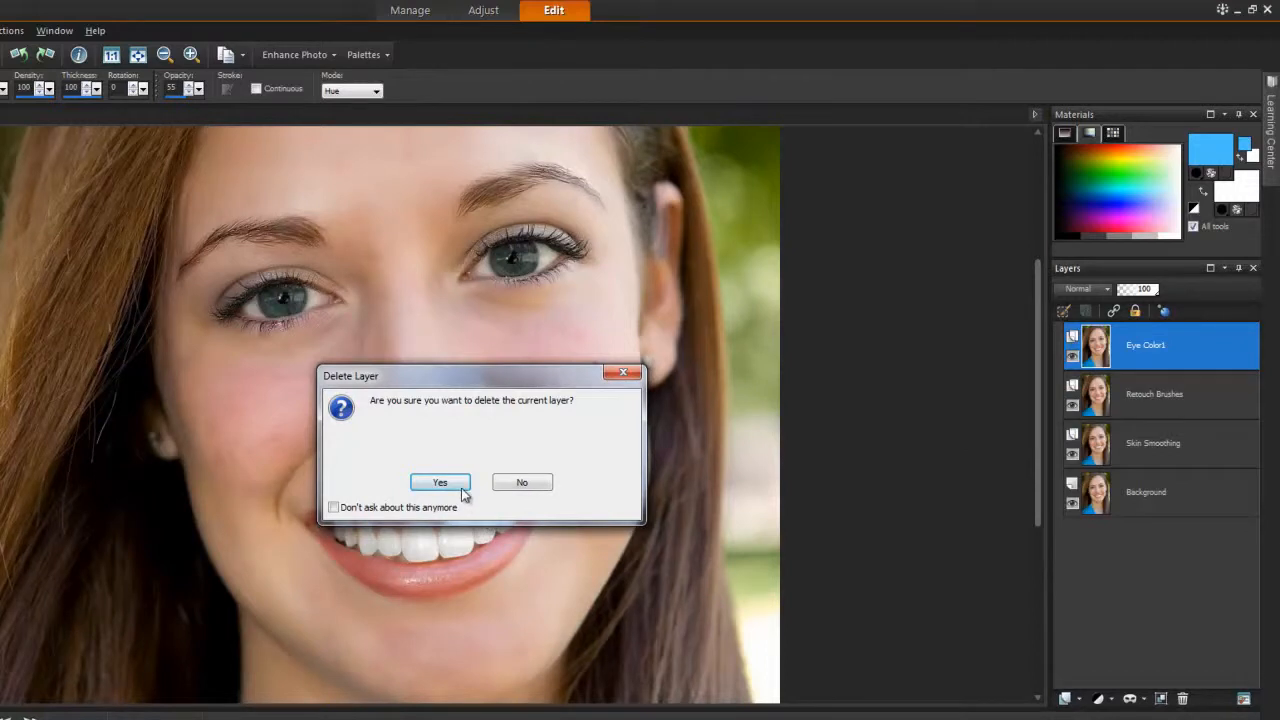
left_click(462, 481)
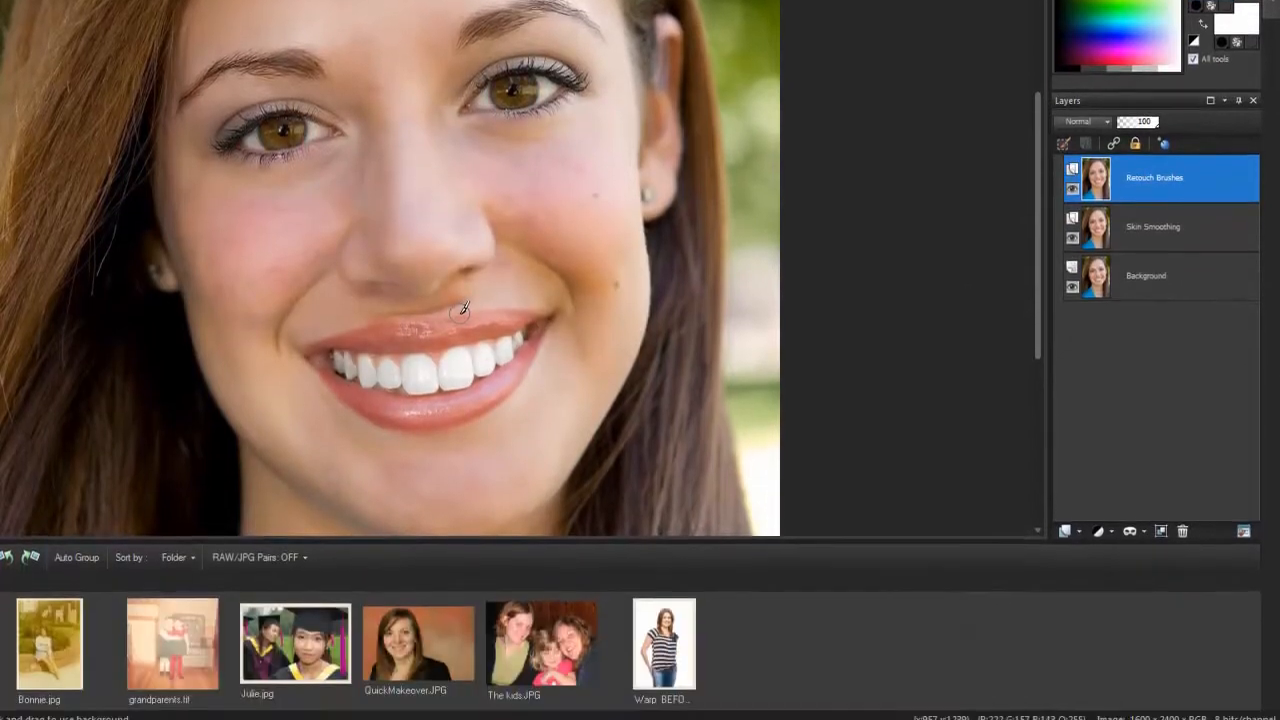
Step: Add a new raster layer named "Eye Color2" above the Retouch Brushes layer
left_click(1070, 699)
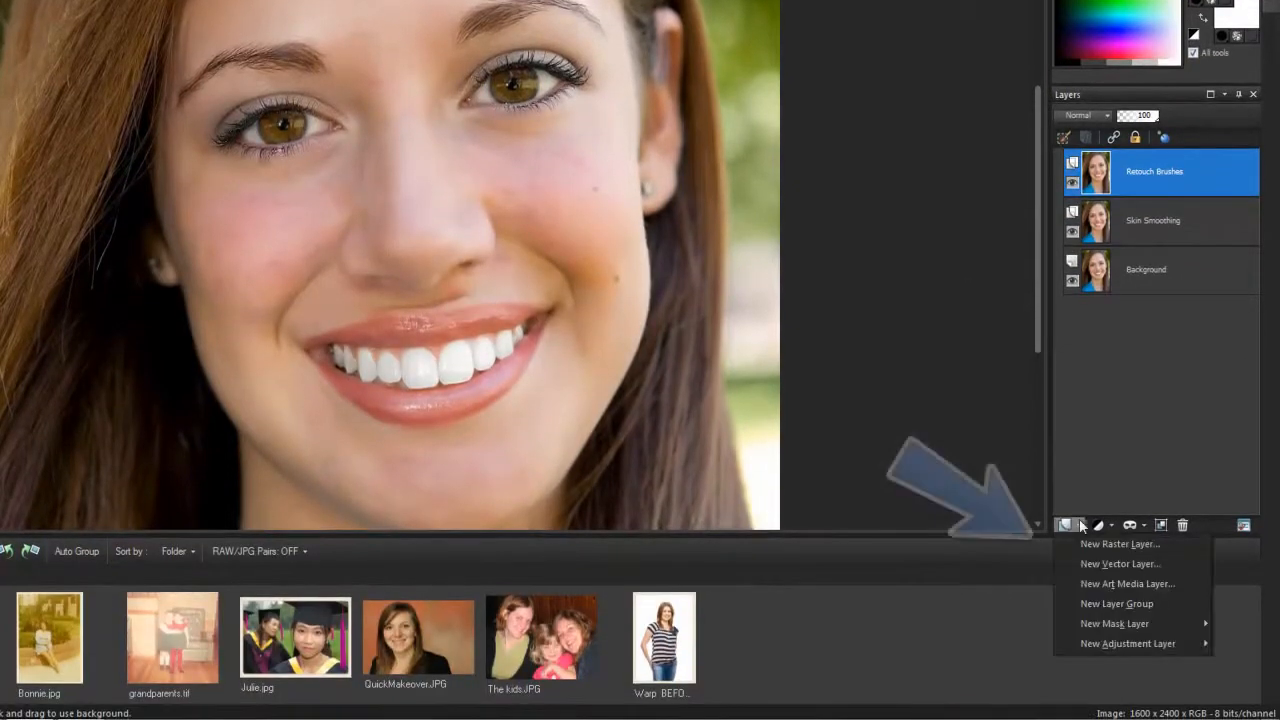
left_click(1068, 544)
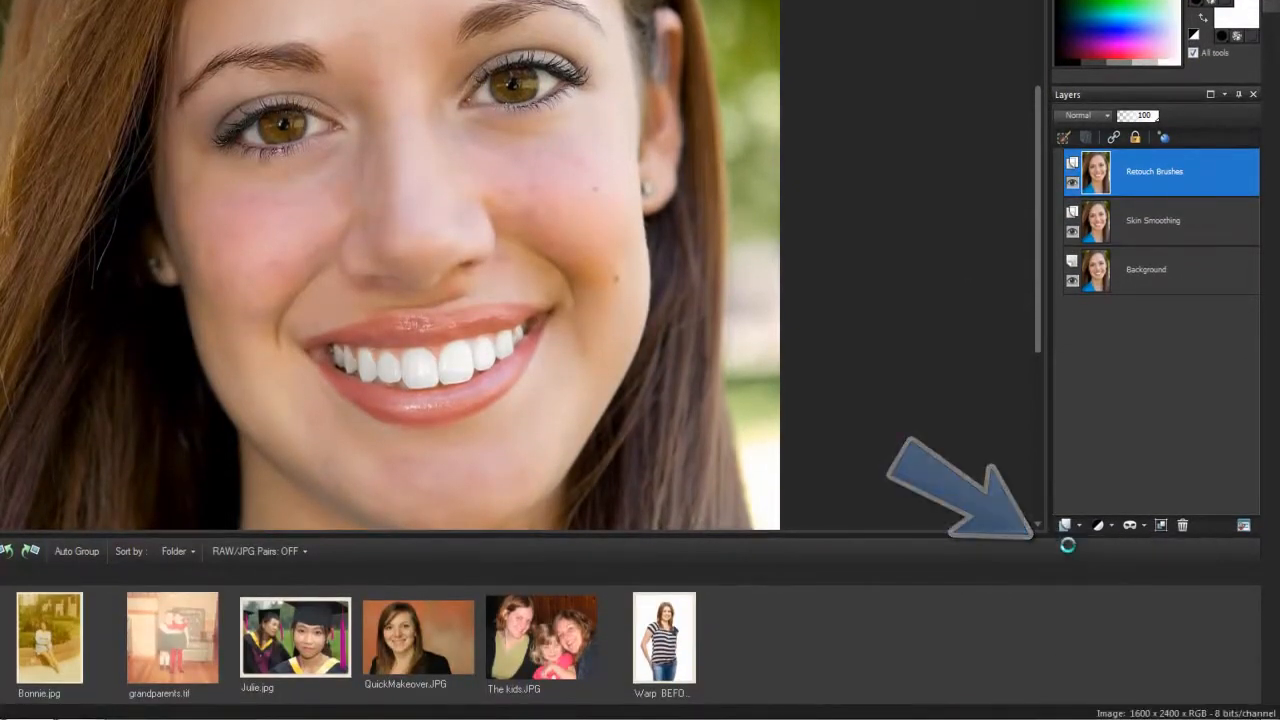
type("Eye Color2")
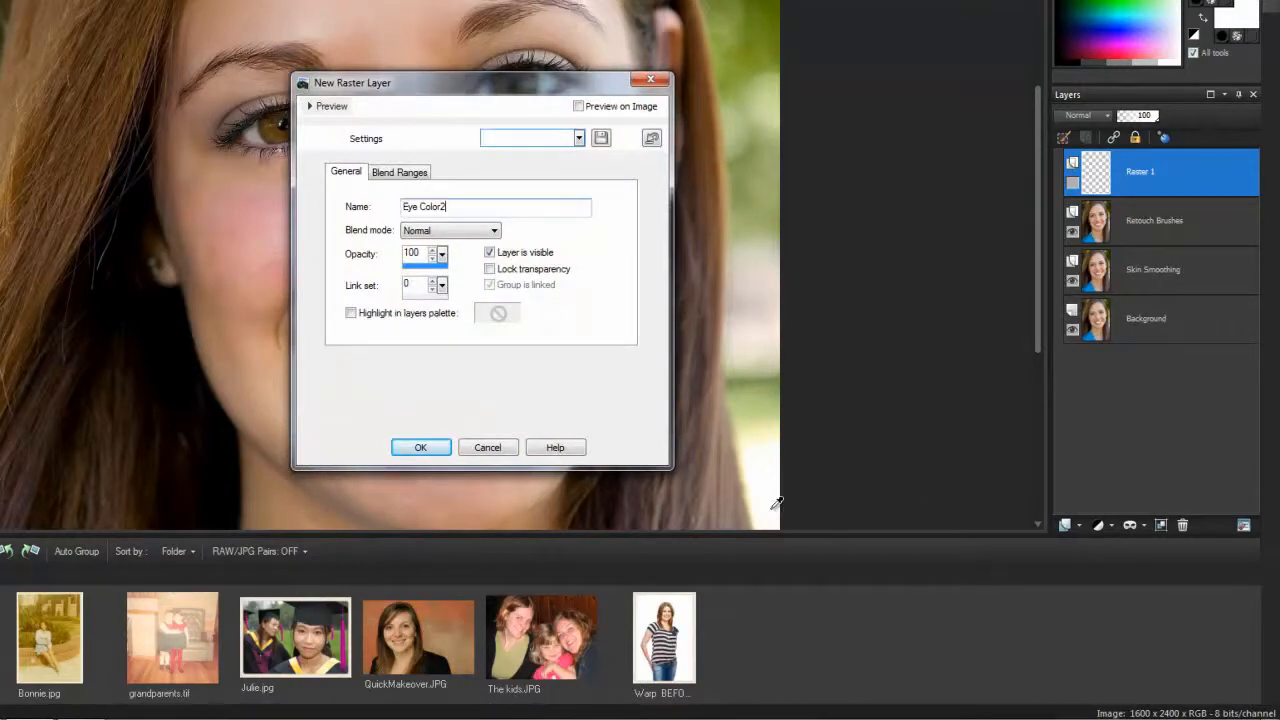
left_click(416, 448)
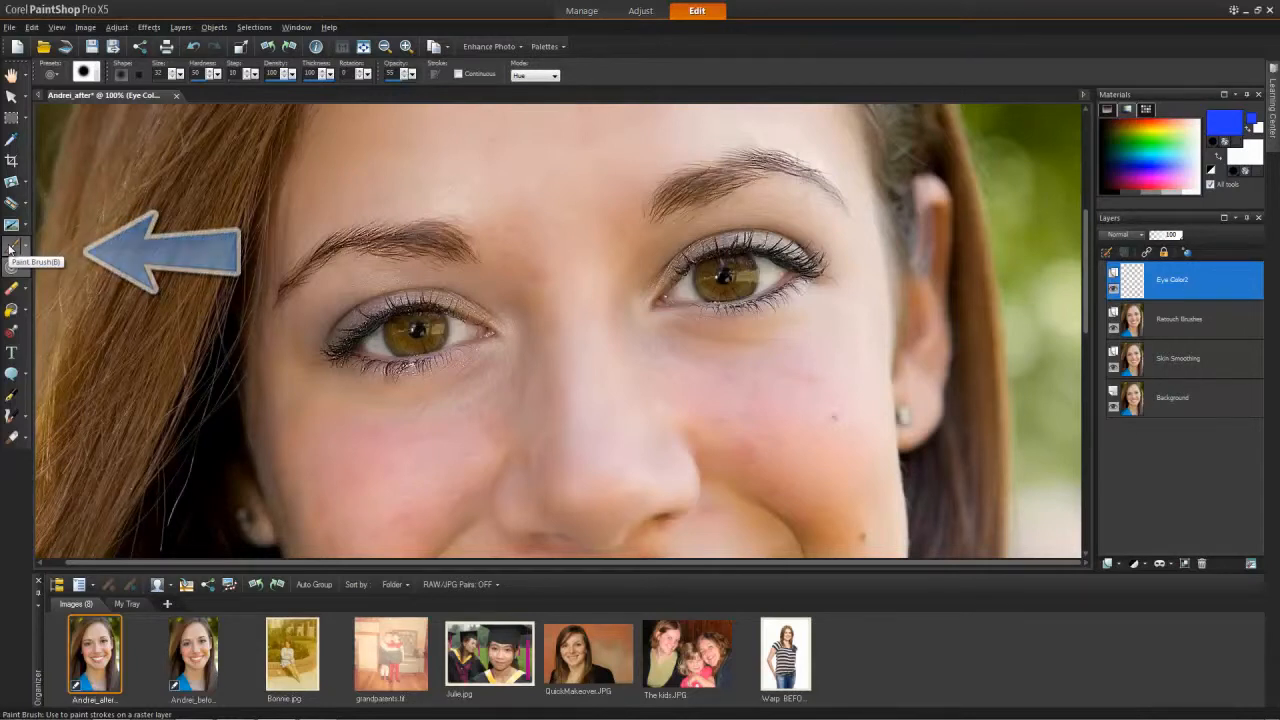
Step: Paint both irises solid blue with the Paint Brush and set the Eye Color2 layer's blend mode to Hue (Legacy)
left_click(10, 249)
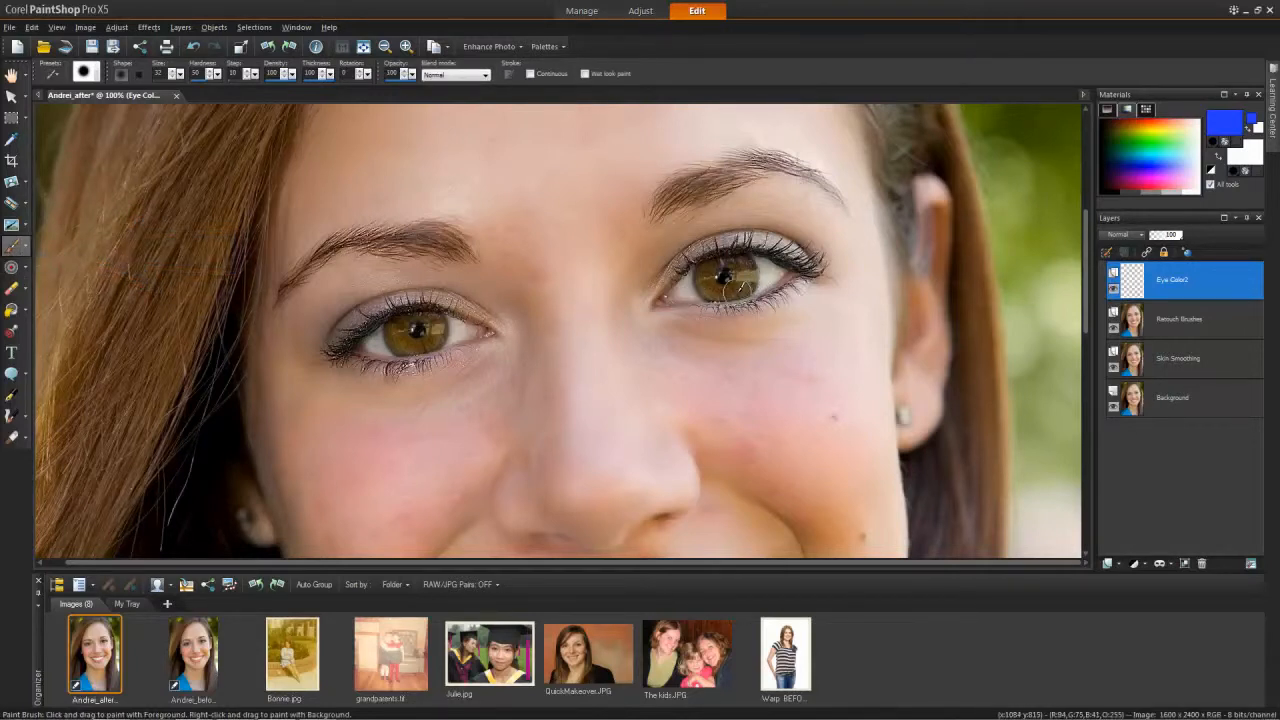
mouse_move(739, 287)
left_mouse_down()
mouse_move(742, 267)
mouse_move(718, 270)
left_mouse_up()
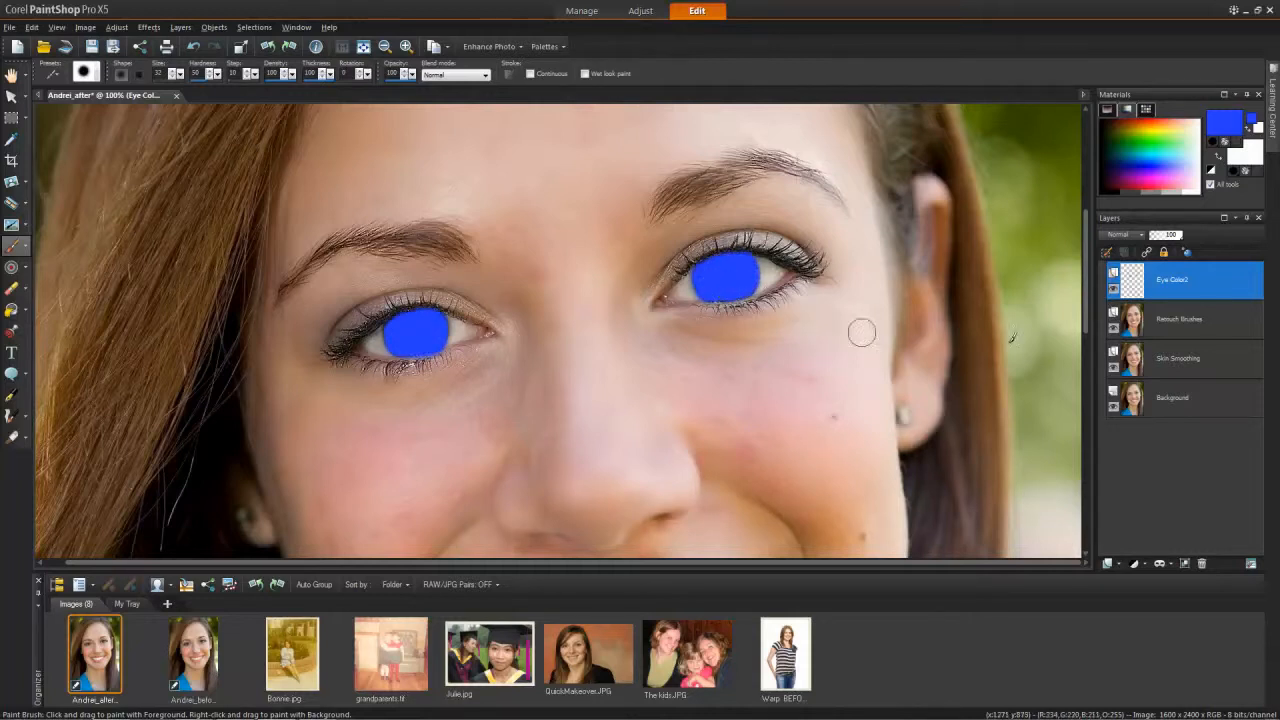
left_click(1142, 236)
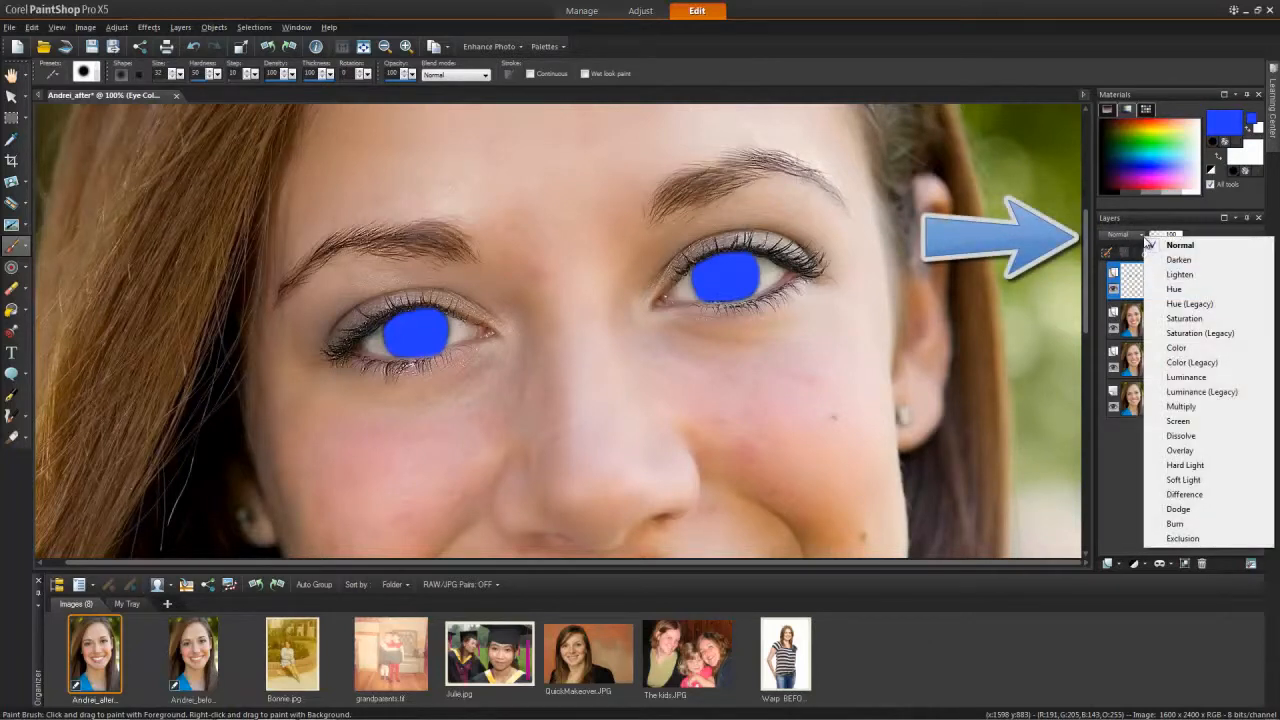
left_click(1210, 290)
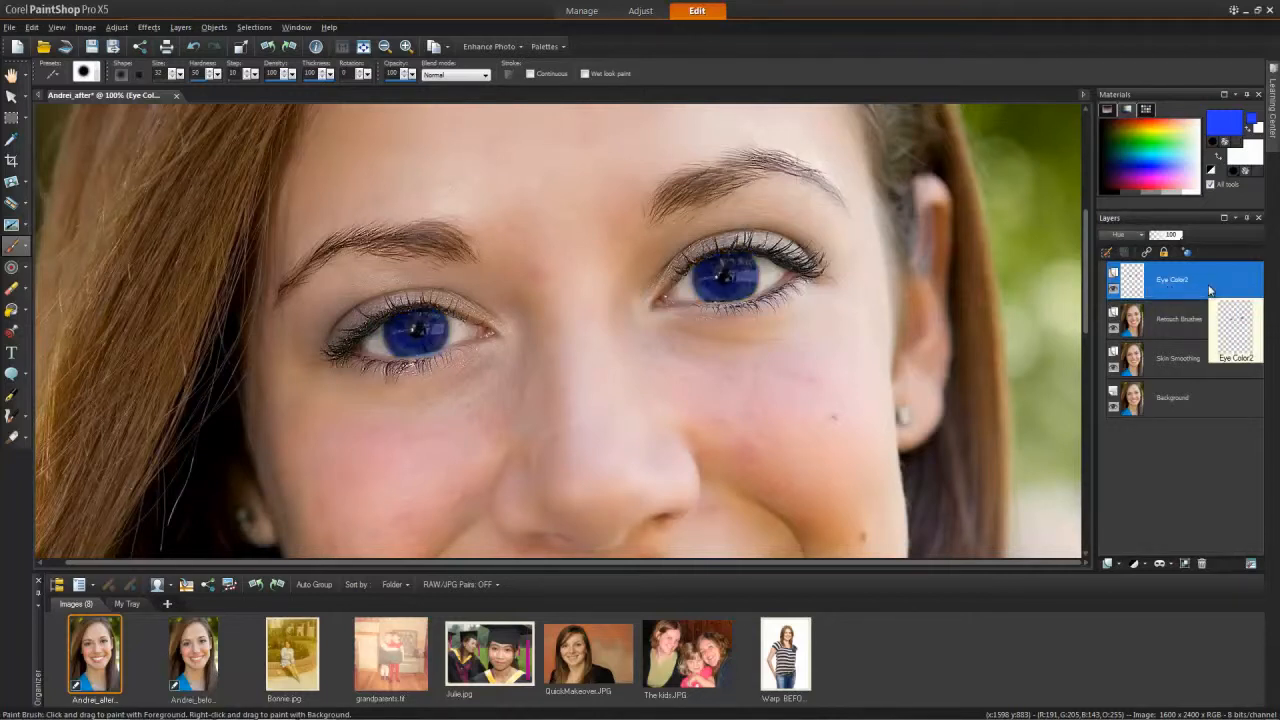
left_click(1140, 235)
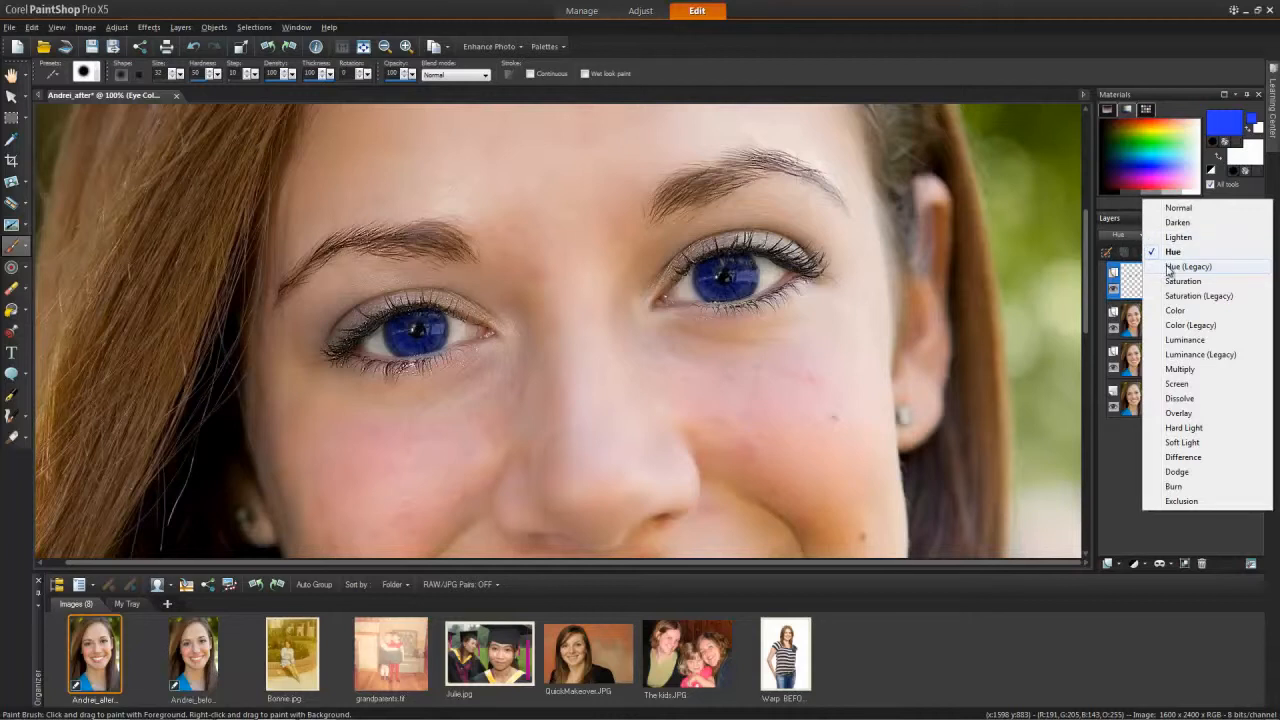
left_click(1168, 267)
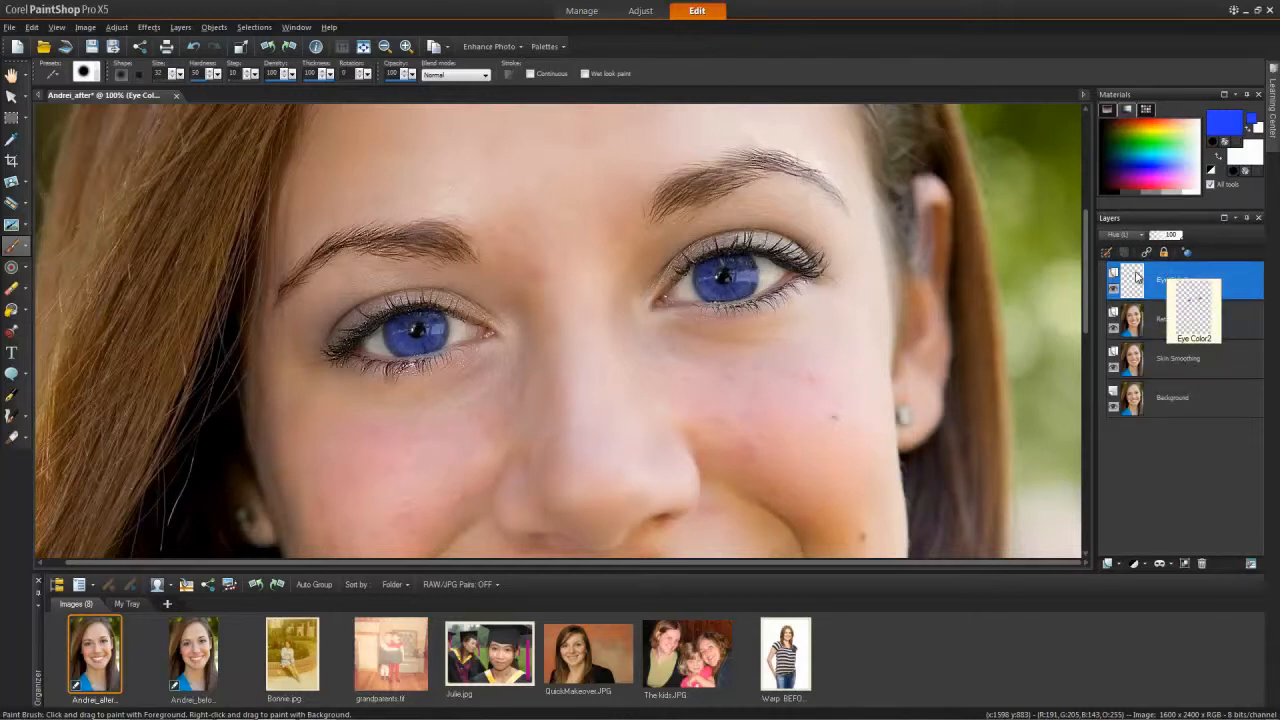
Step: Recolour the painted blue irises light green with the Color Changer tool
left_click(26, 316)
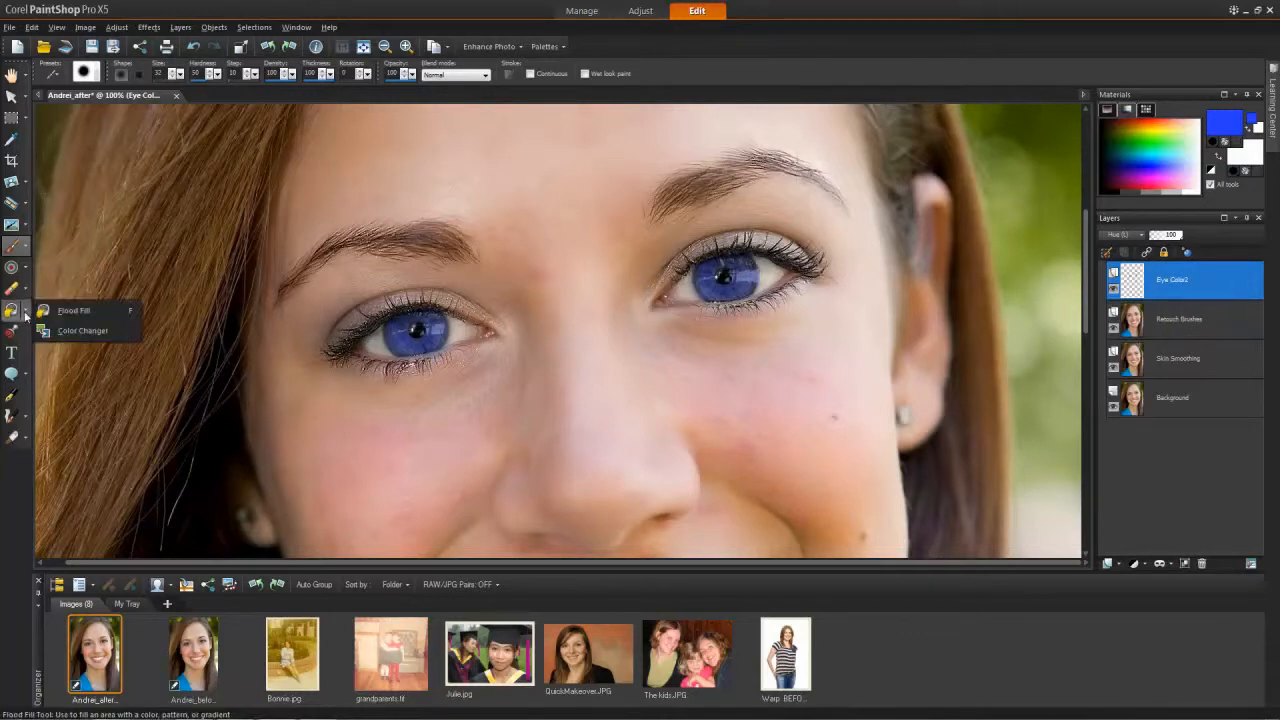
left_click(101, 332)
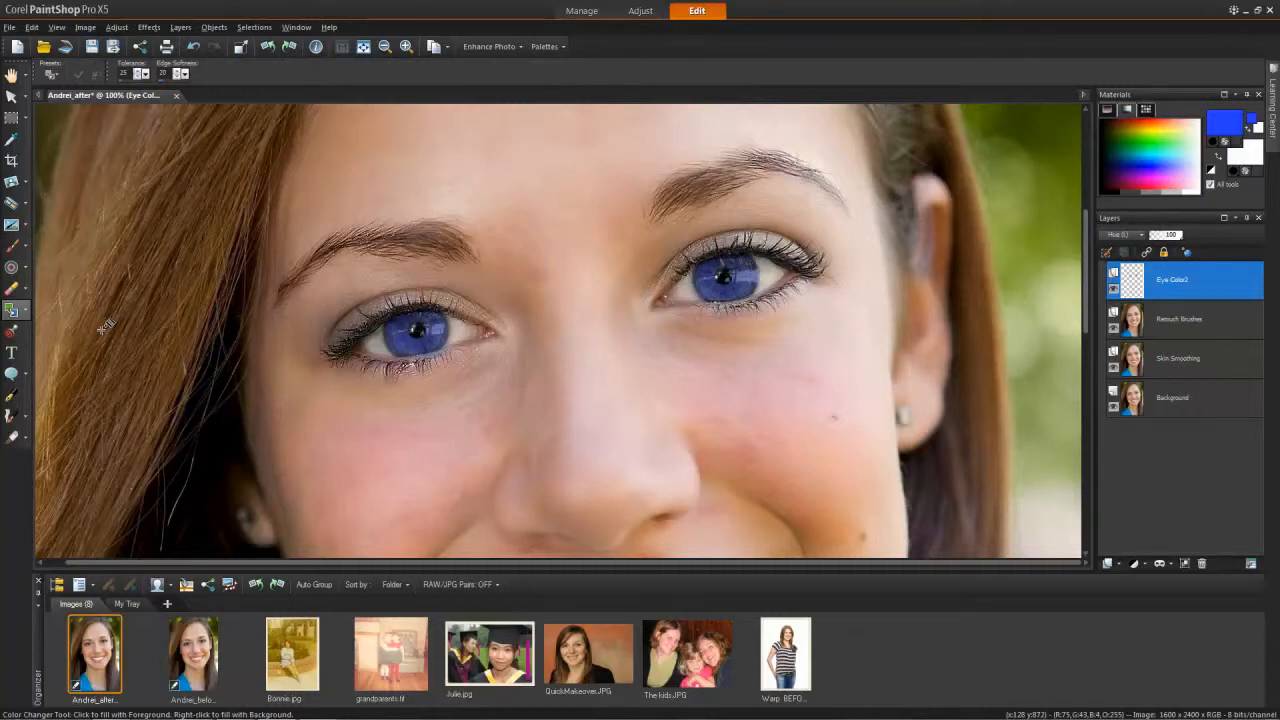
left_click(1182, 137)
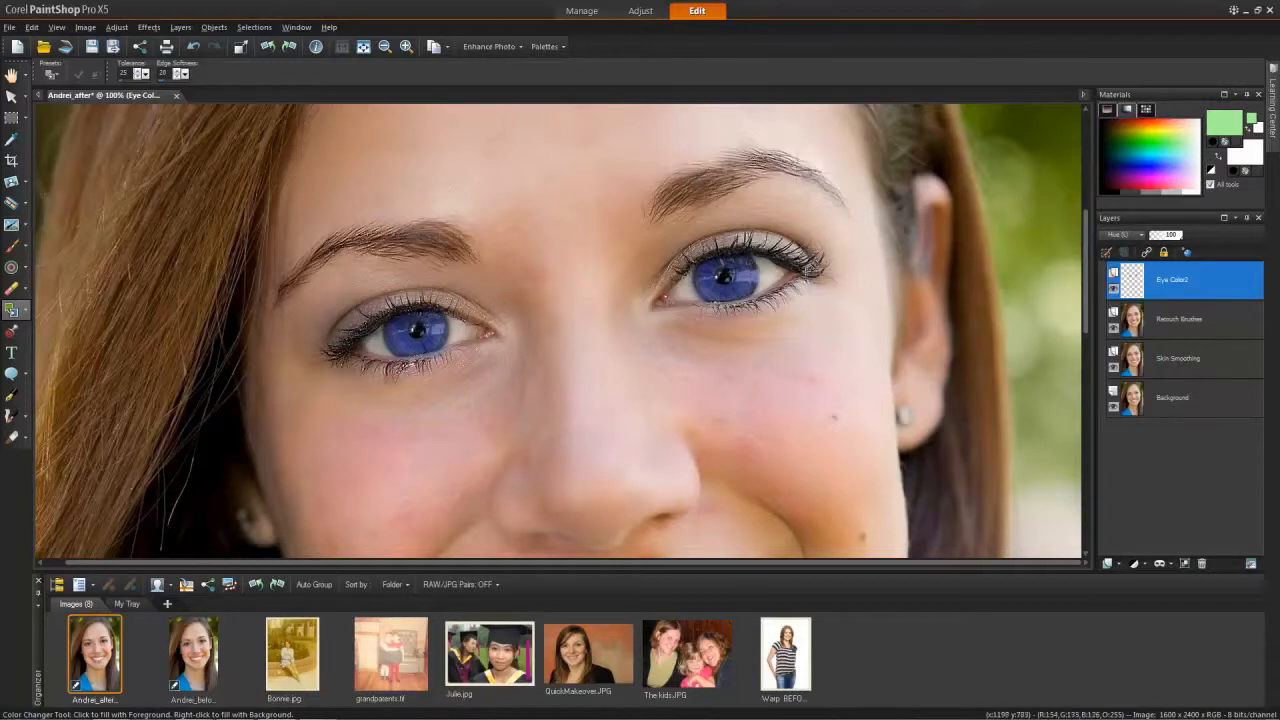
left_click(751, 269)
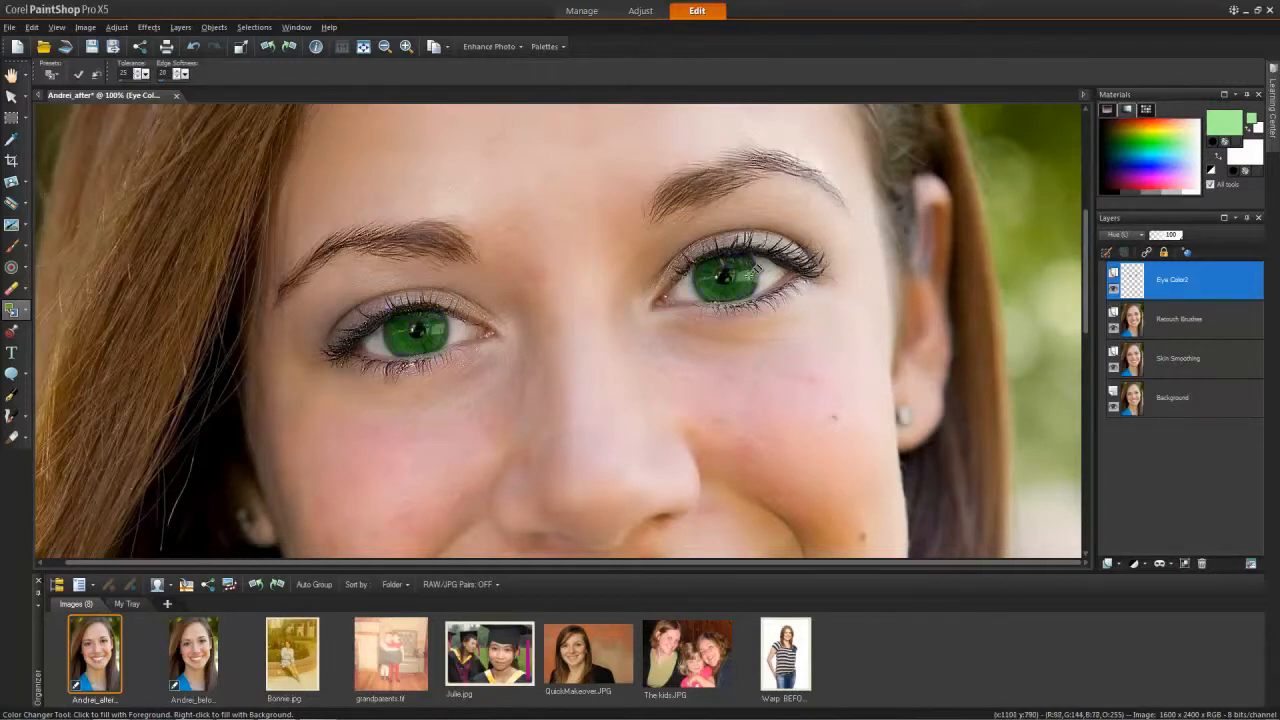
Step: Try yellow, dark blue (R 9, G 27, B 129), light green (R 178, G 244, B 184) and a very pale tint on the irises
left_click(1166, 124)
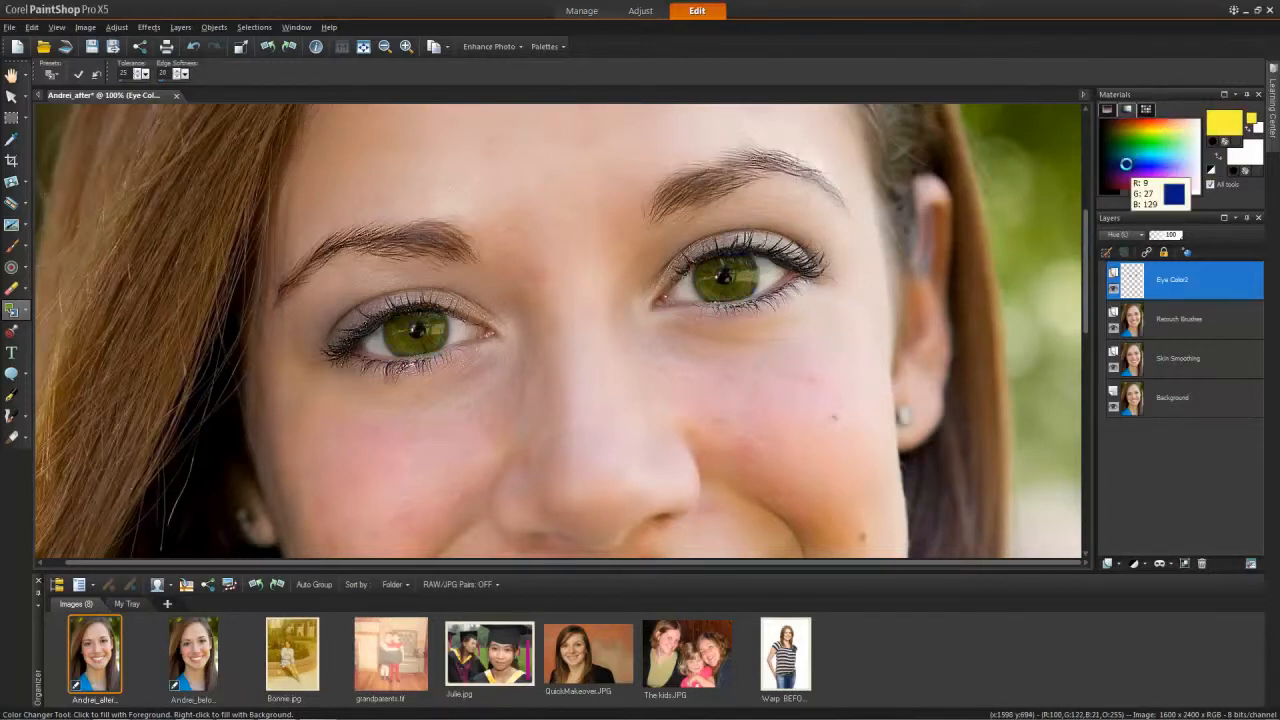
left_click(1128, 161)
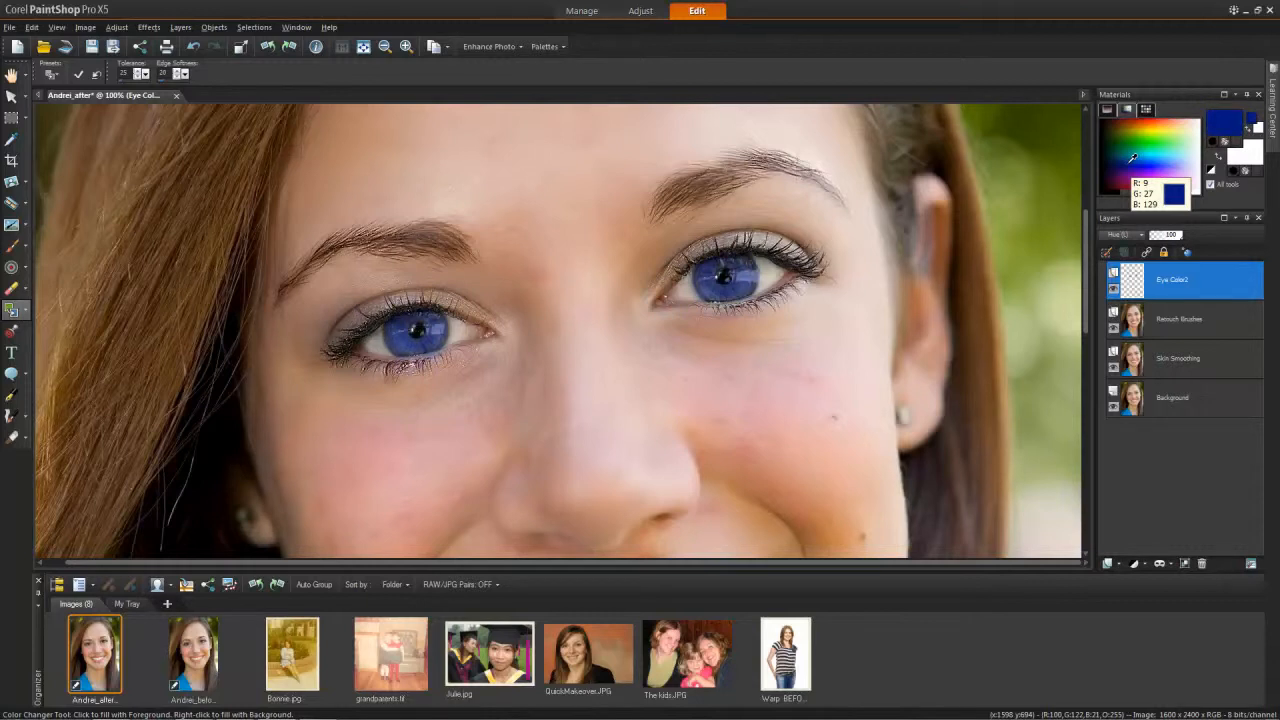
left_click(1189, 137)
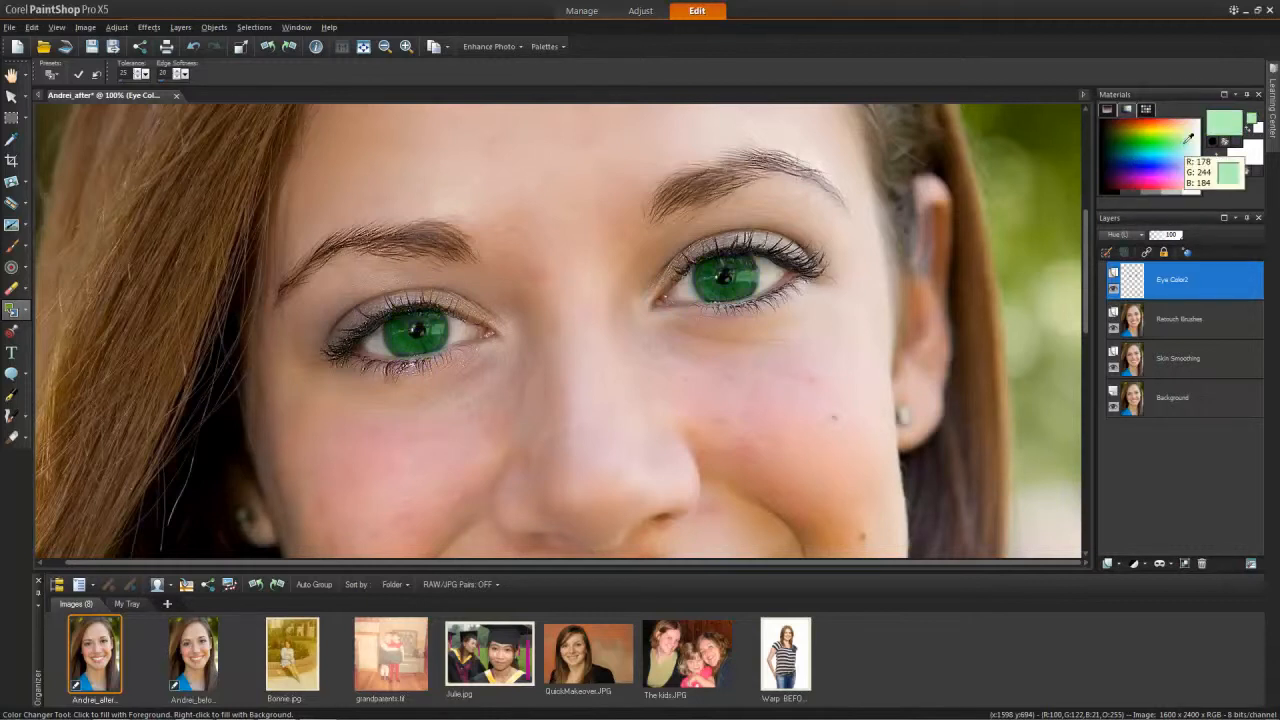
left_click(1197, 130)
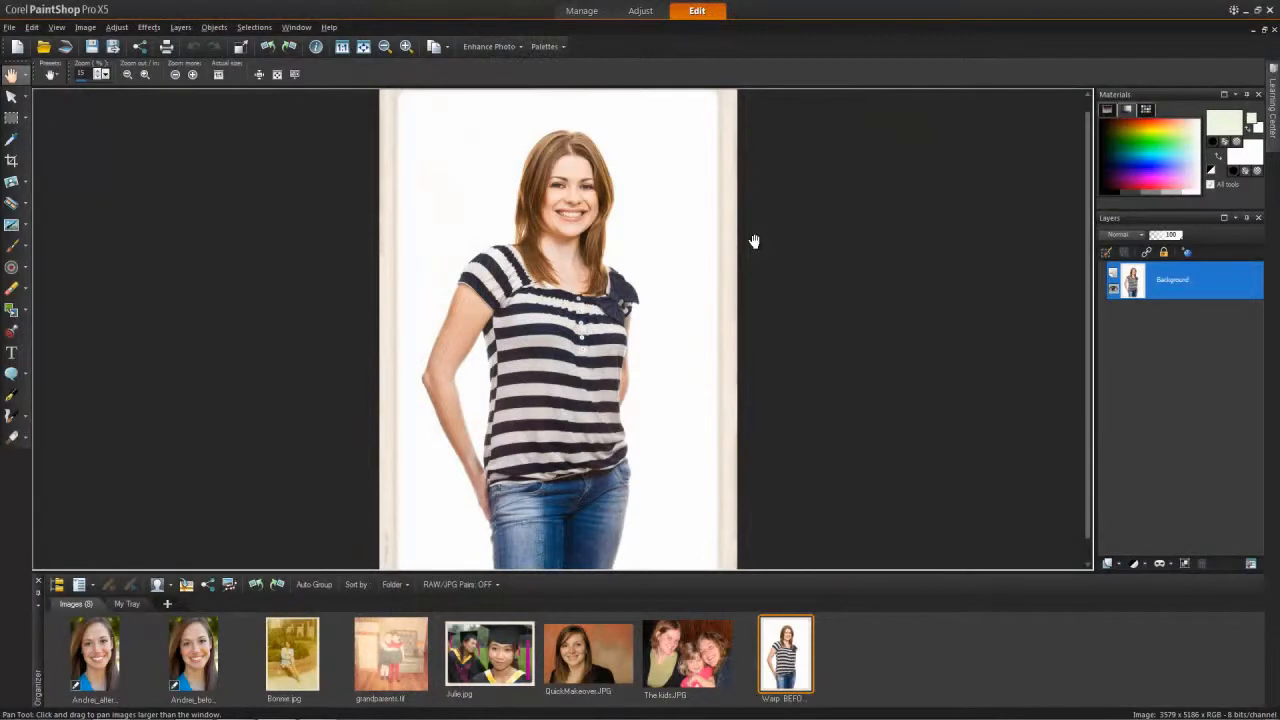
Step: Save a copy of the Warp BEFORE image as "Warp After" in PSPIMAGE format
left_click(113, 47)
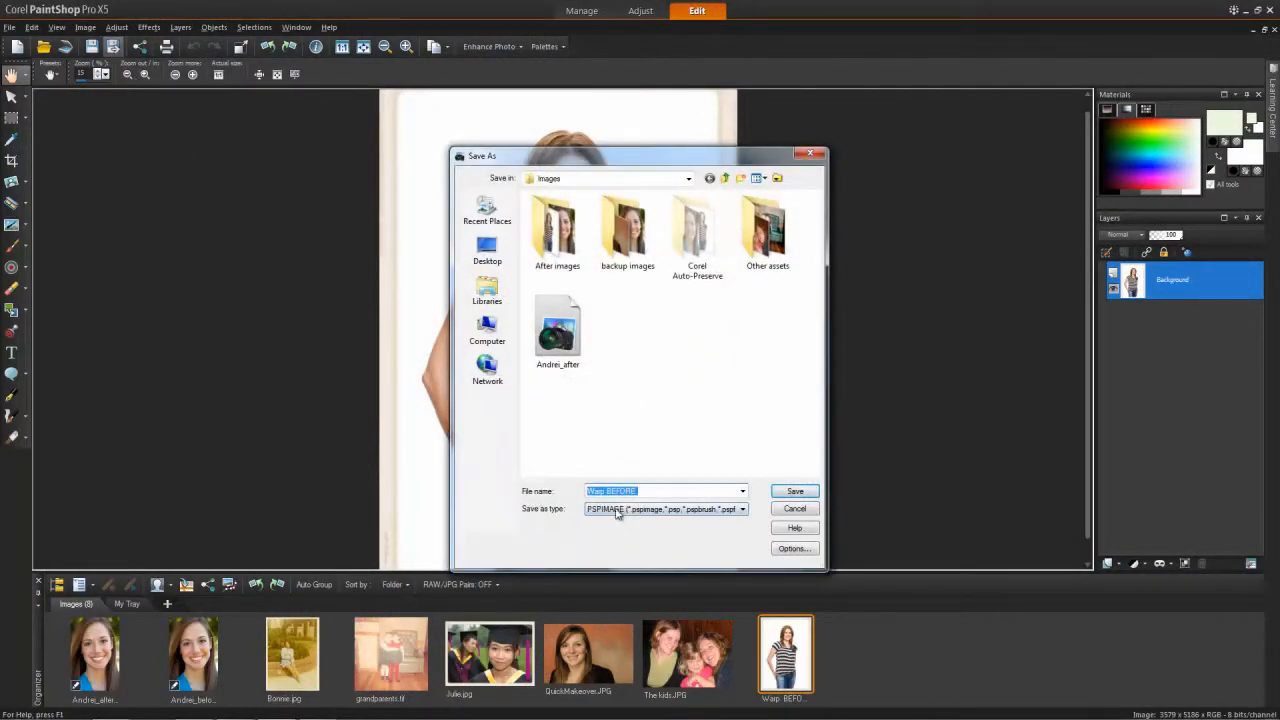
type("Warp After")
left_click(793, 491)
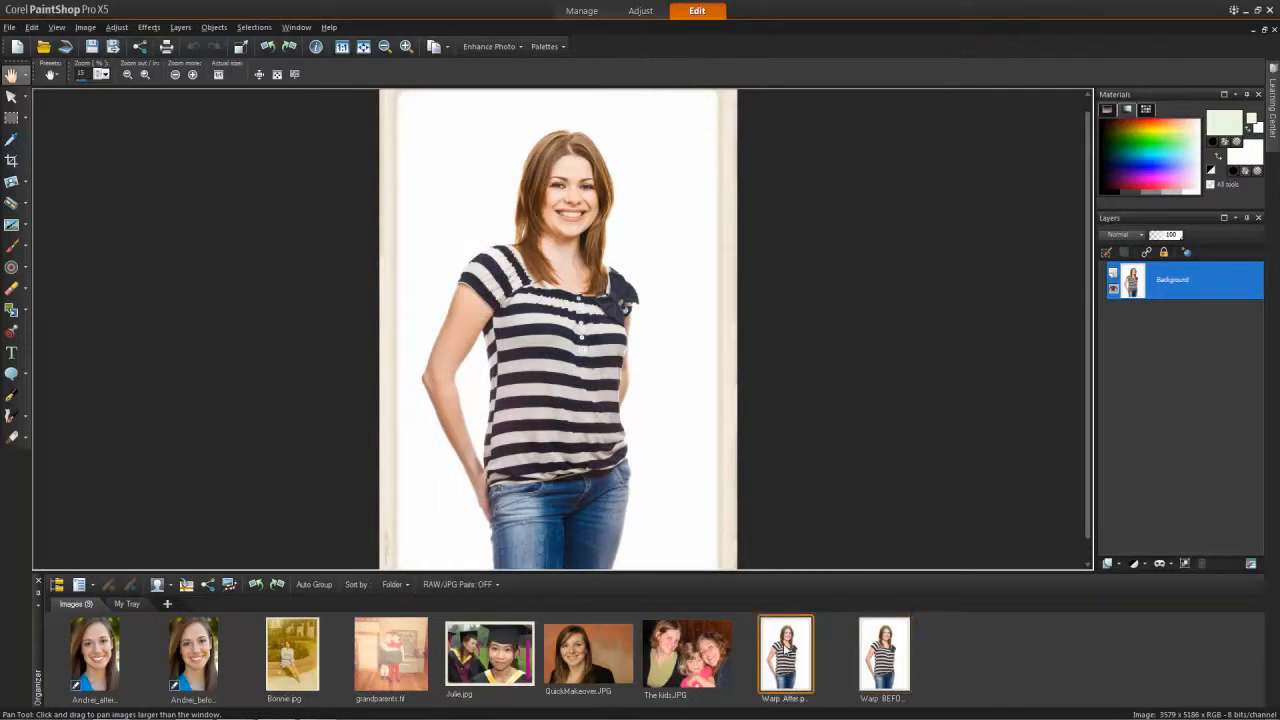
Step: Narrow the woman's waist and hips with Mesh Warp by moving the torso's mesh nodes slightly inward on both sides
left_click(23, 416)
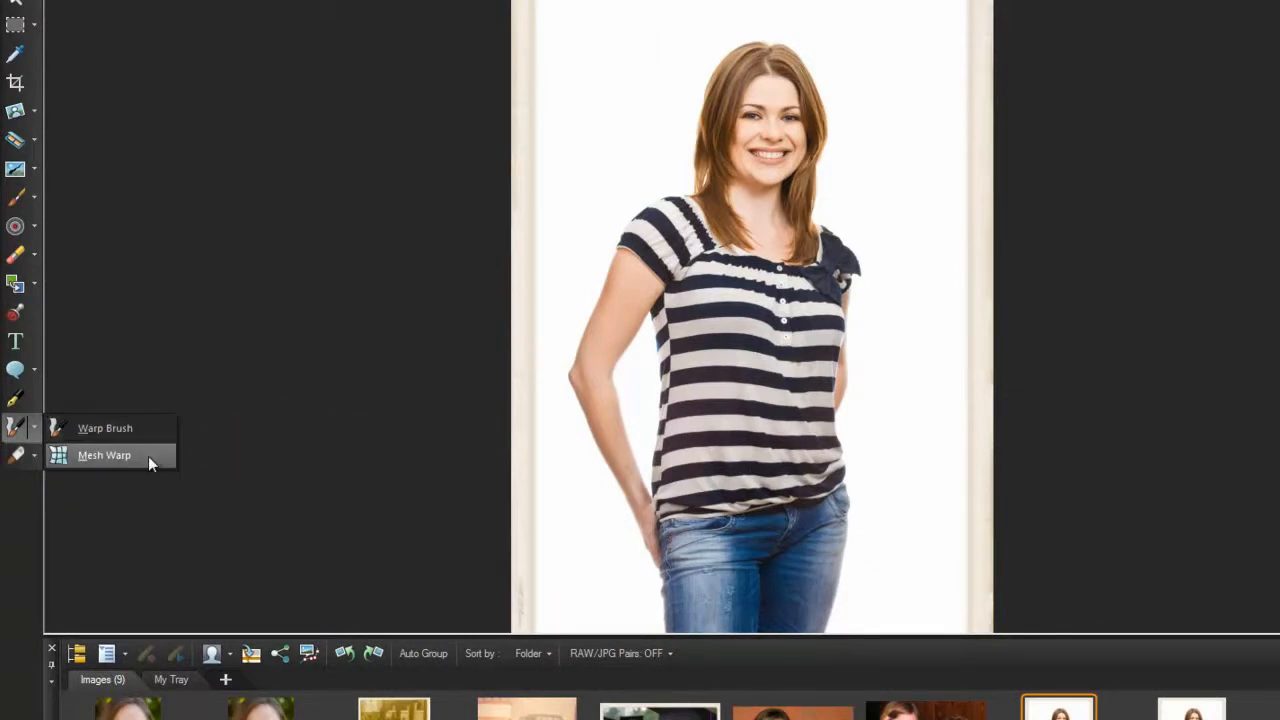
left_click(148, 456)
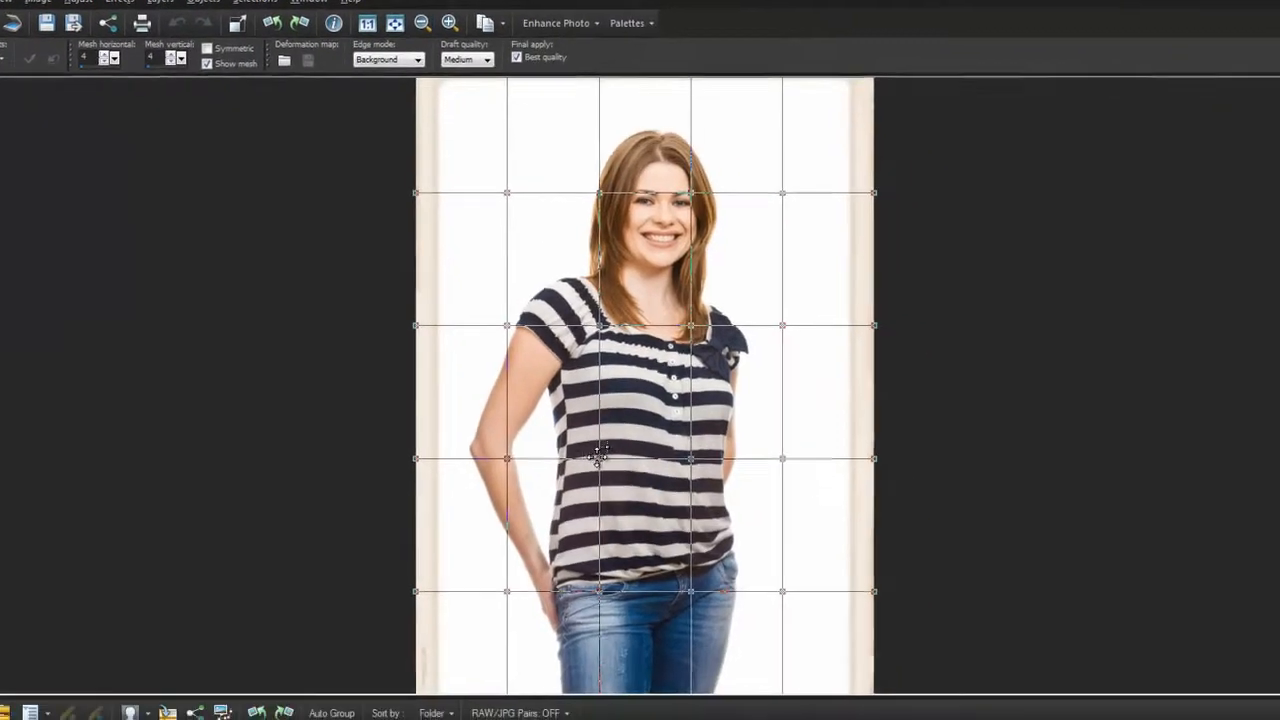
mouse_move(597, 456)
left_mouse_down()
mouse_move(608, 458)
mouse_move(586, 446)
left_mouse_up()
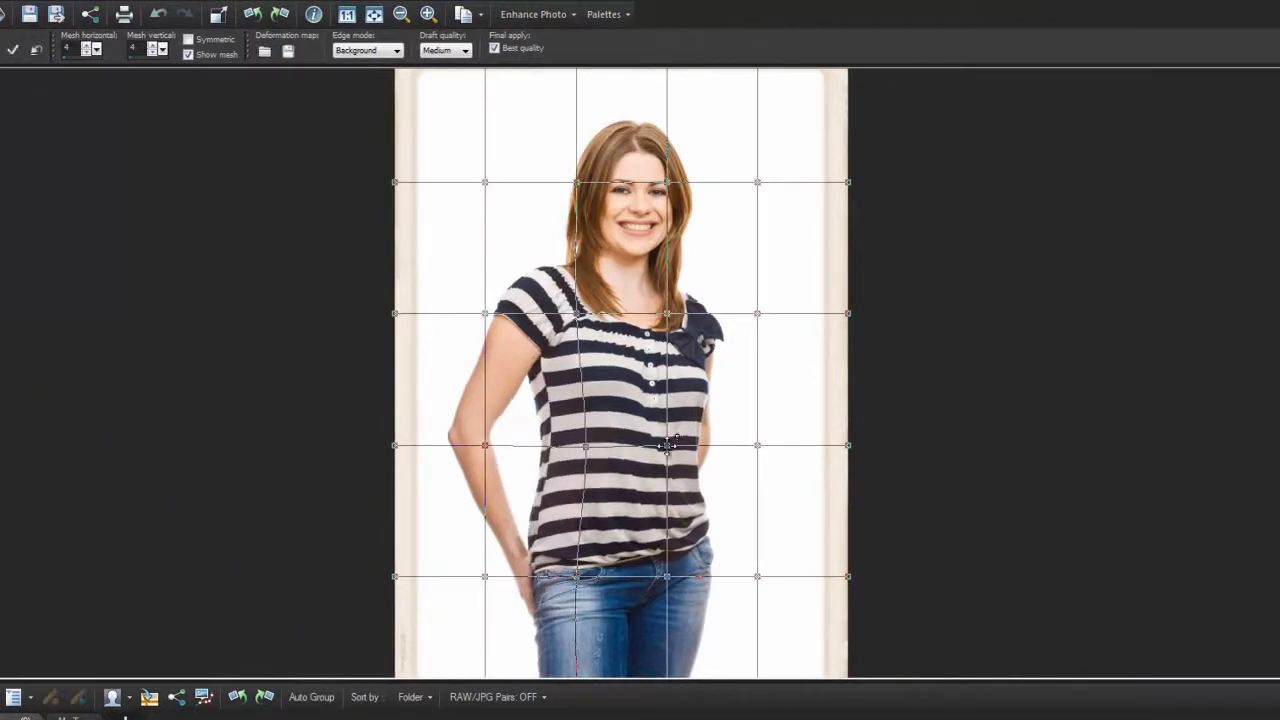
left_click_drag(667, 446, 653, 446)
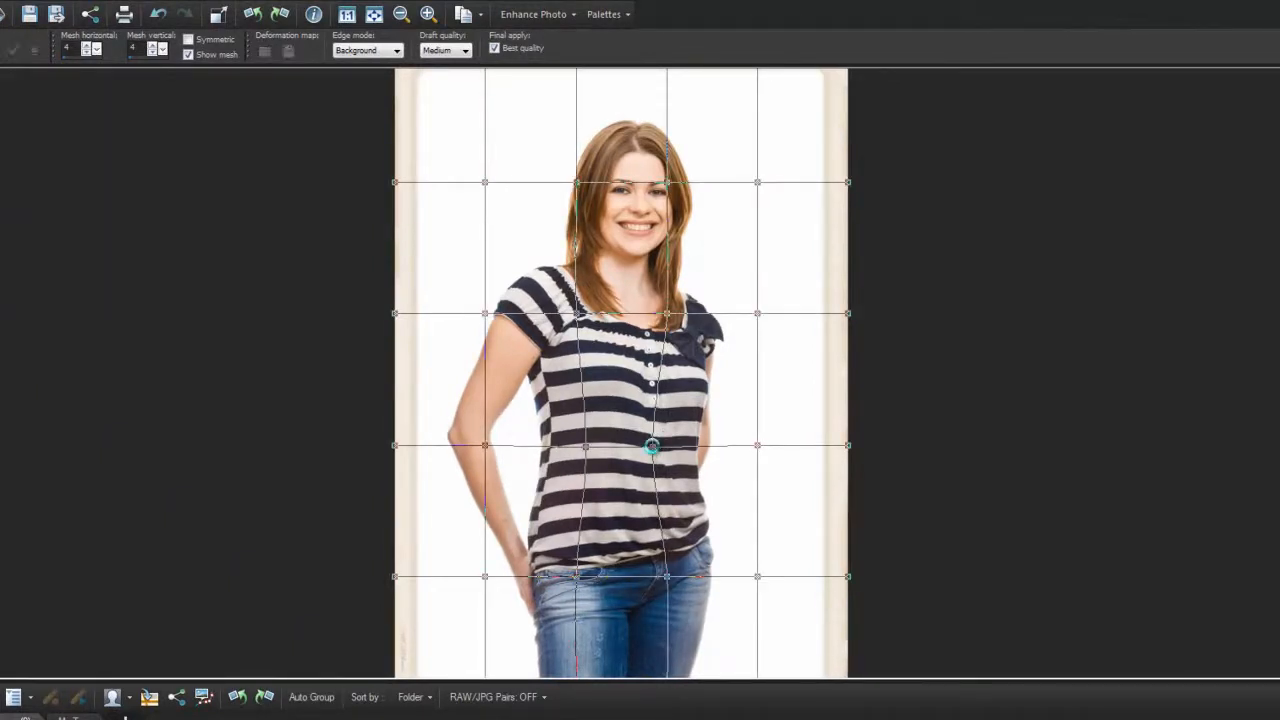
left_click_drag(576, 574, 583, 573)
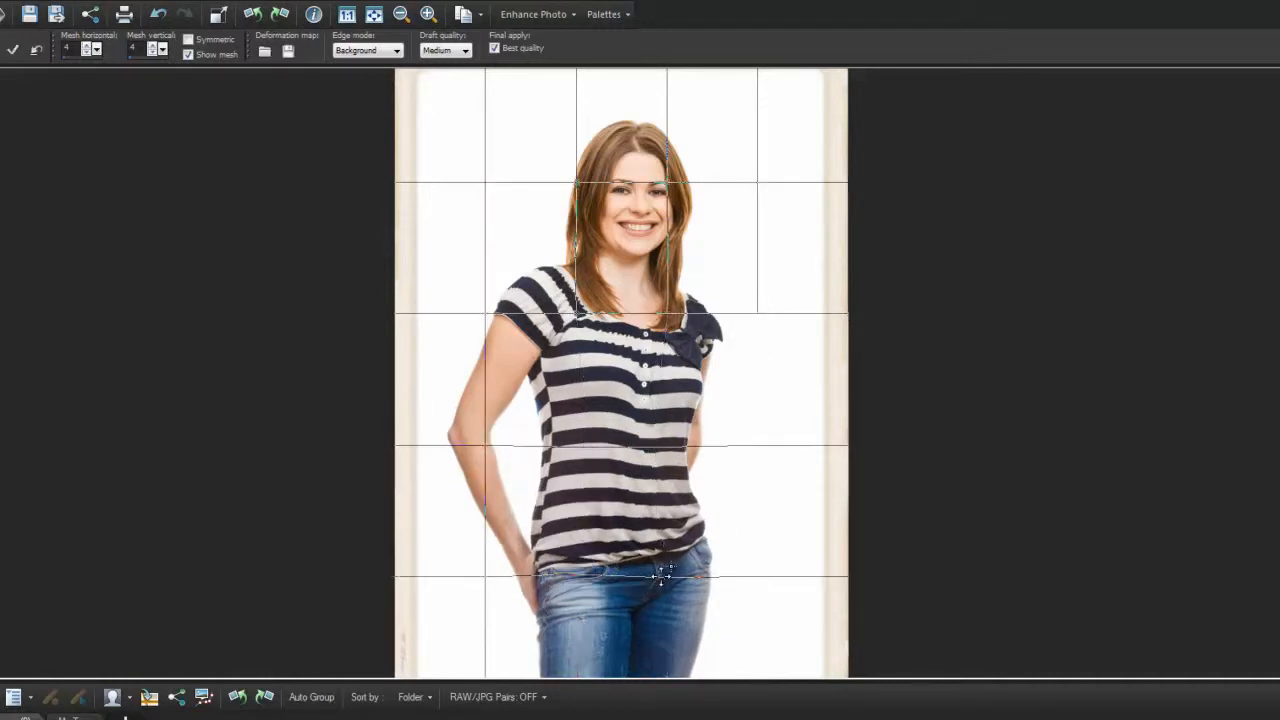
left_click_drag(667, 576, 660, 576)
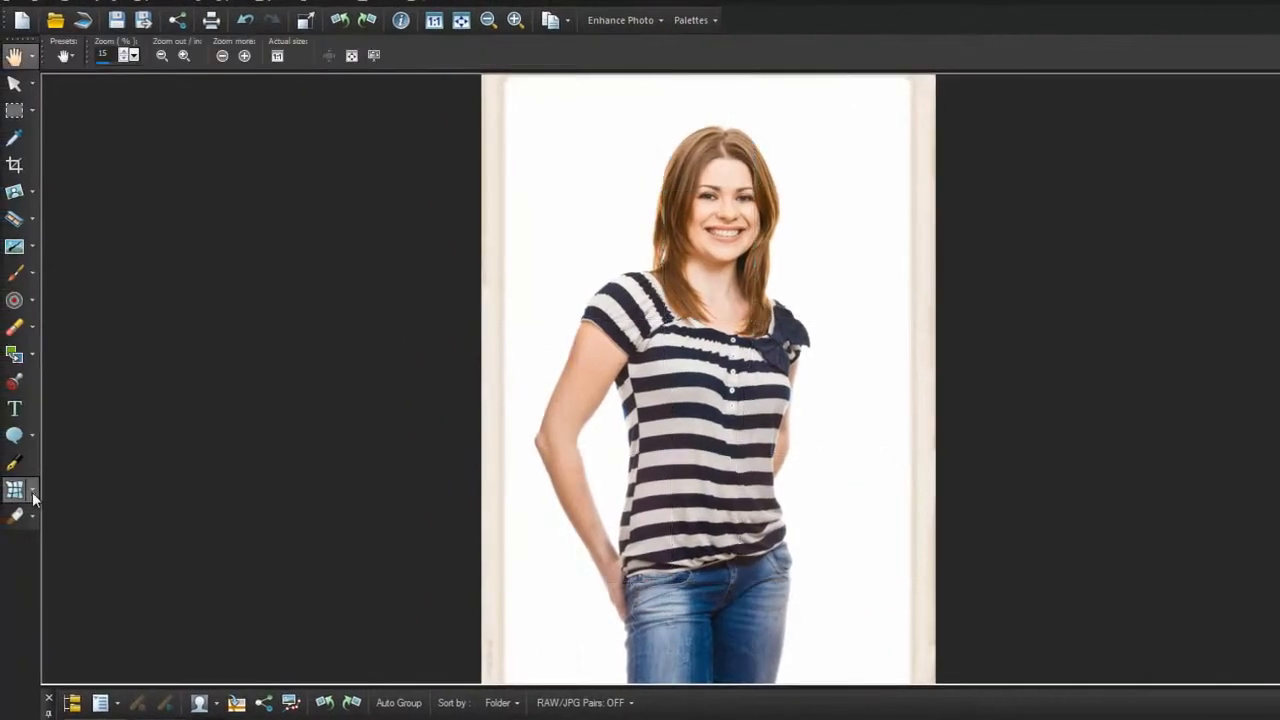
Step: Contract the woman's upper chest area using the Warp Brush in Contract mode with size 379 and strength 29
left_click(33, 497)
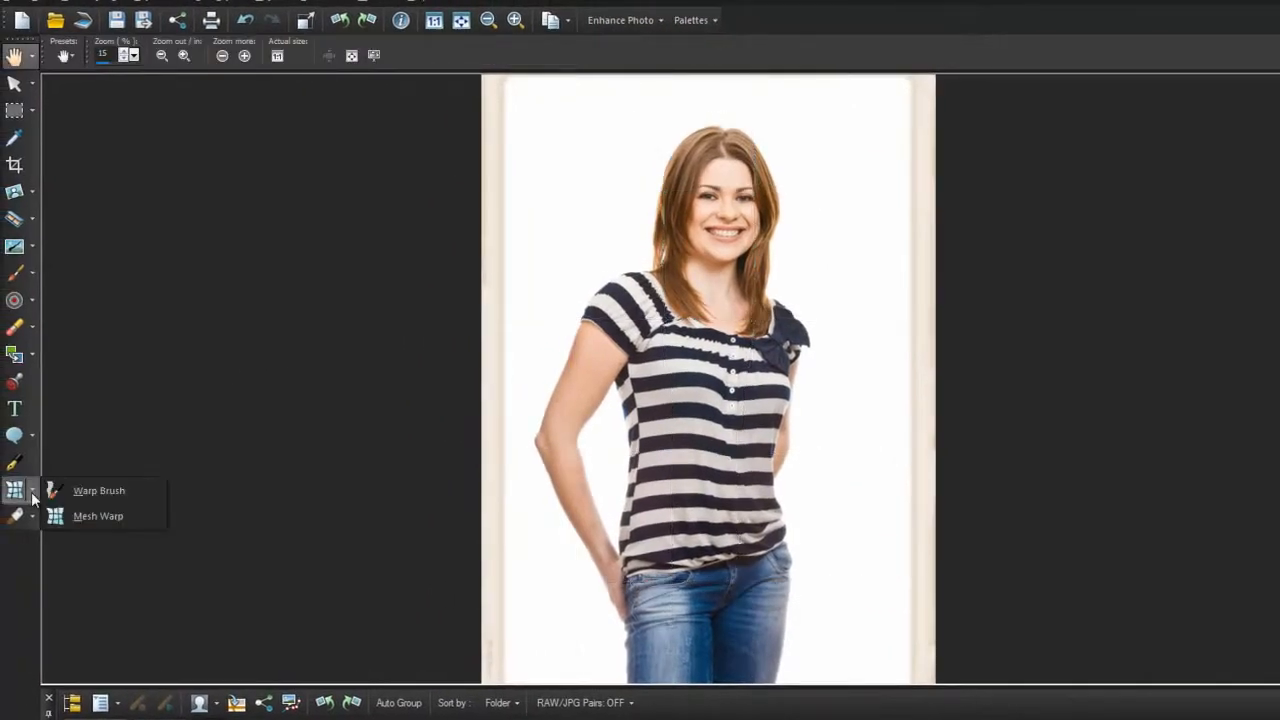
left_click(103, 494)
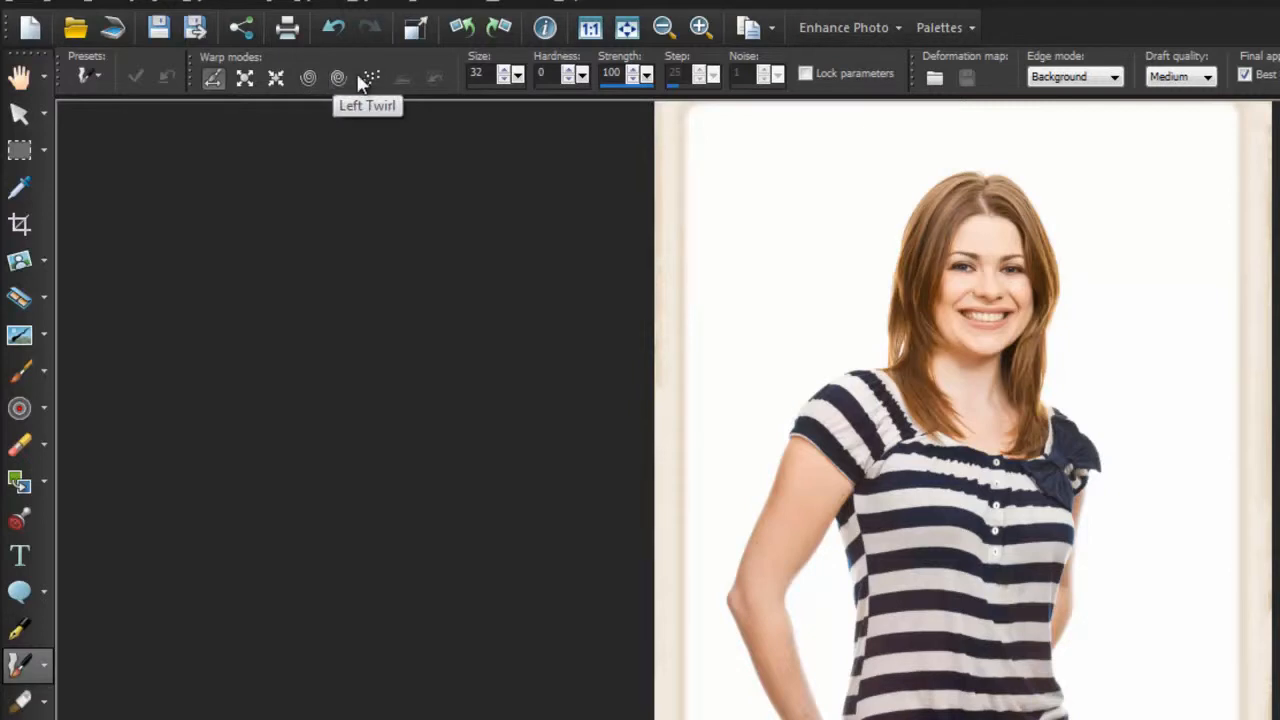
left_click(280, 84)
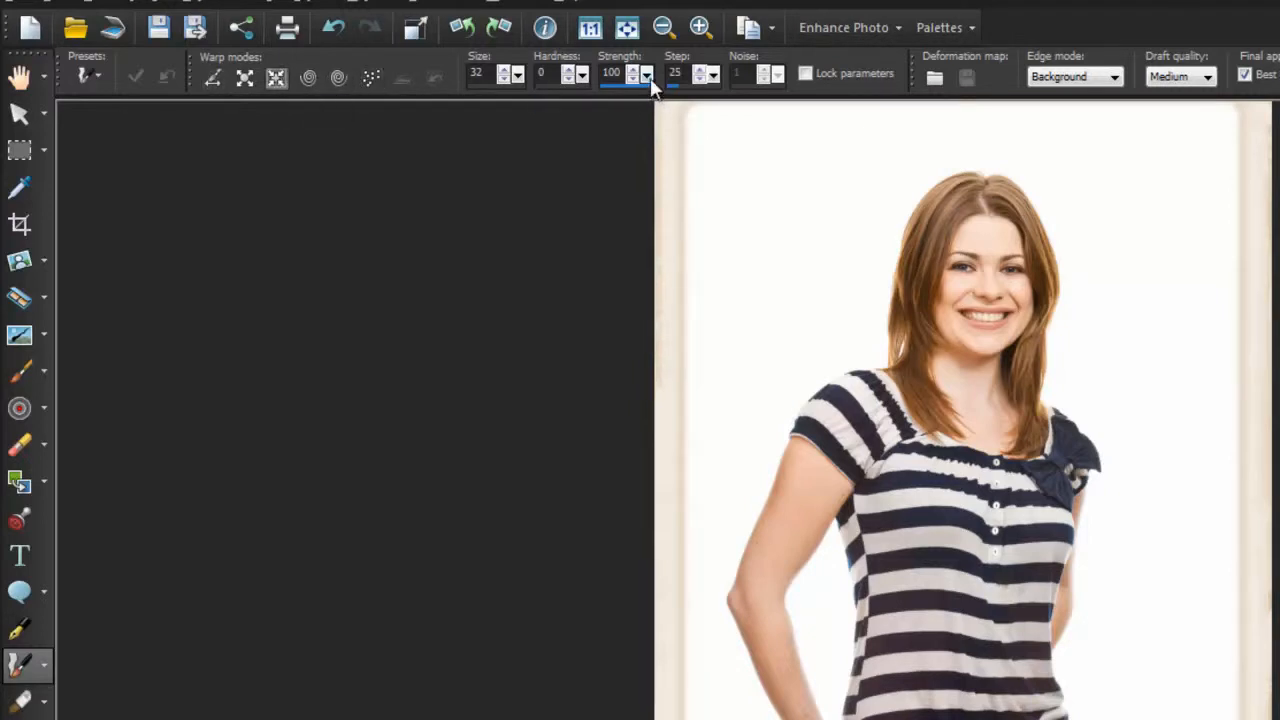
left_click_drag(646, 78, 568, 105)
left_click_drag(520, 84, 555, 102)
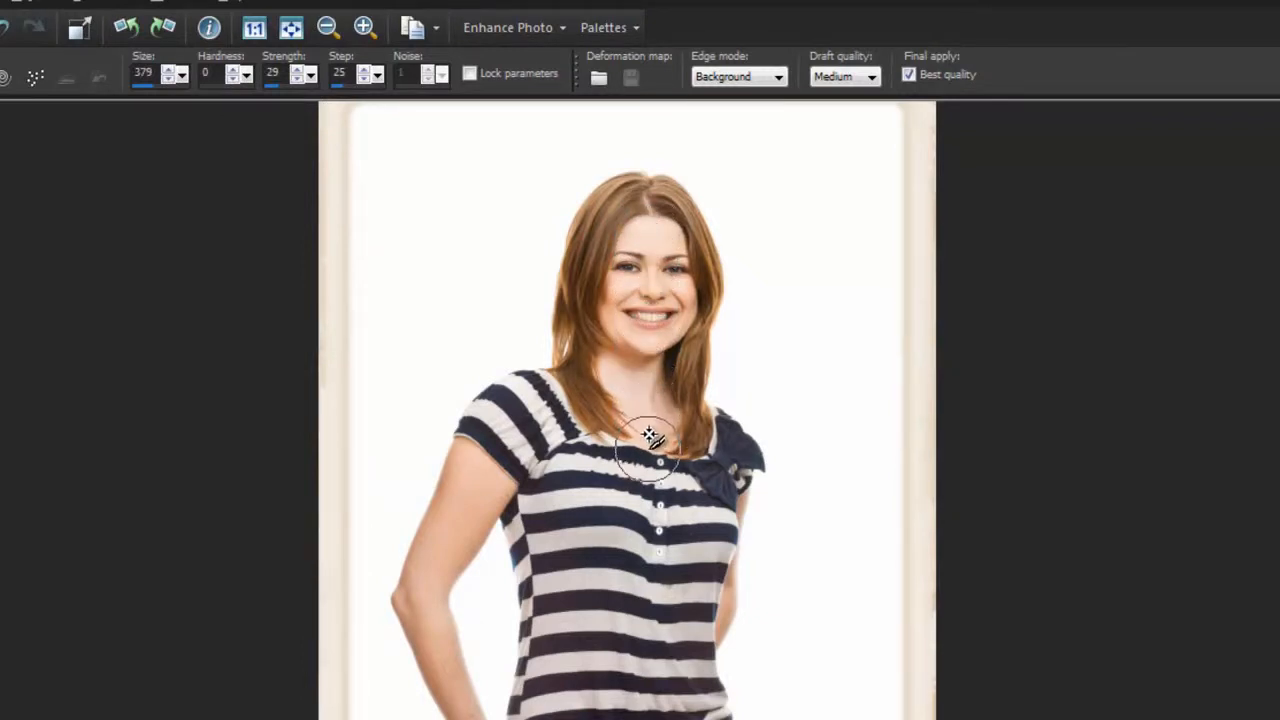
left_click_drag(651, 434, 640, 490)
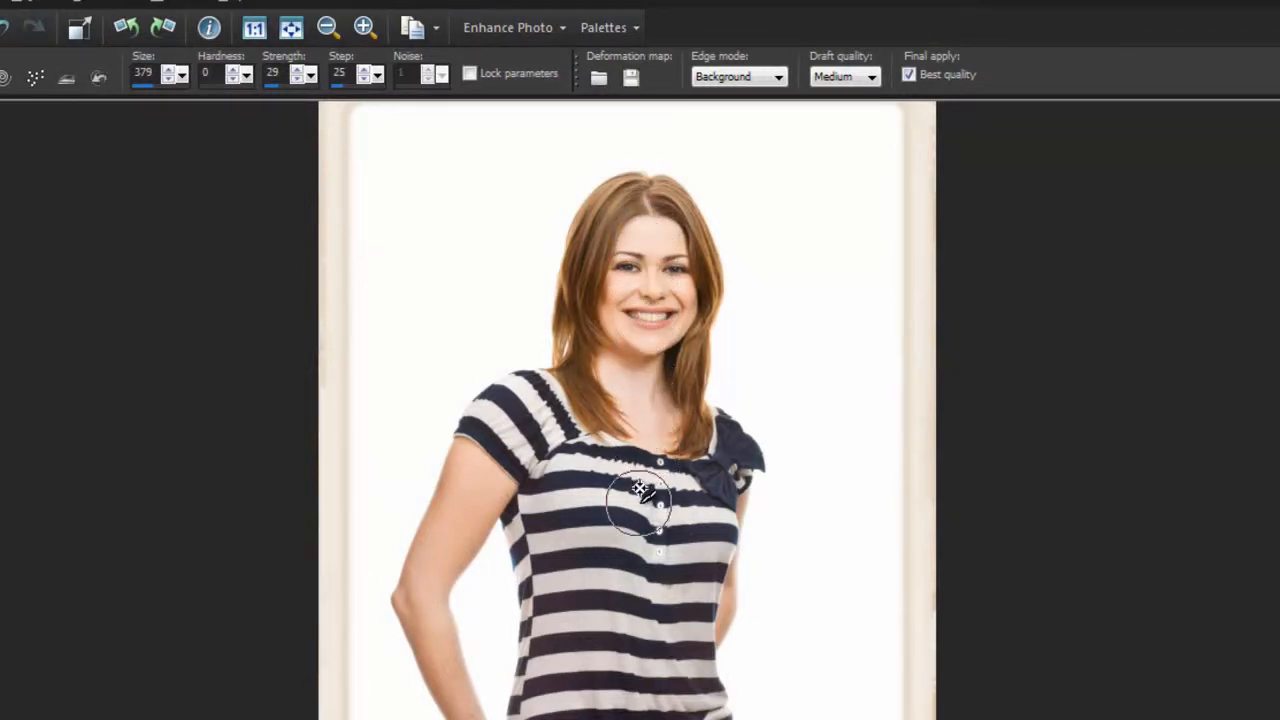